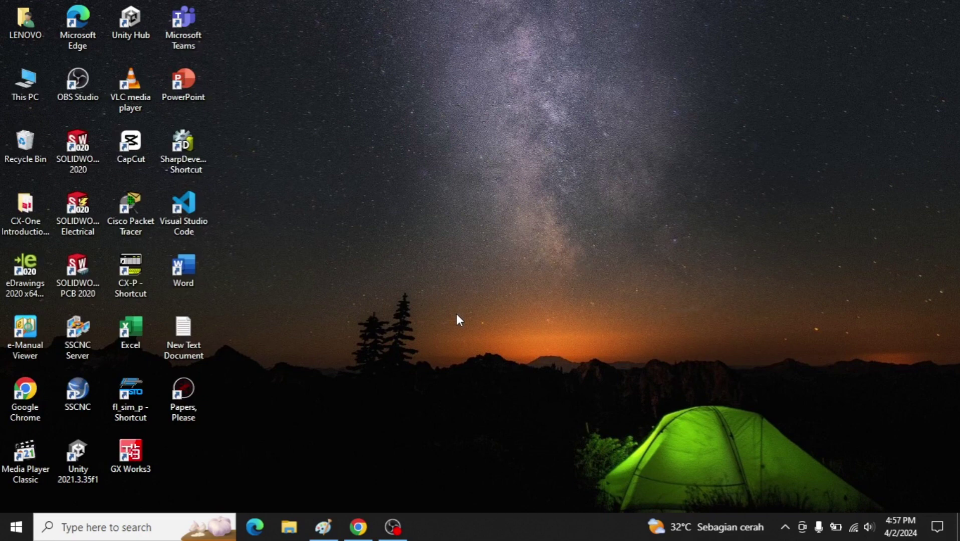
Step: Launch FluidSIM-P and switch to the Paint drawing with the sequence A- B- B+ A+
double_click(139, 388)
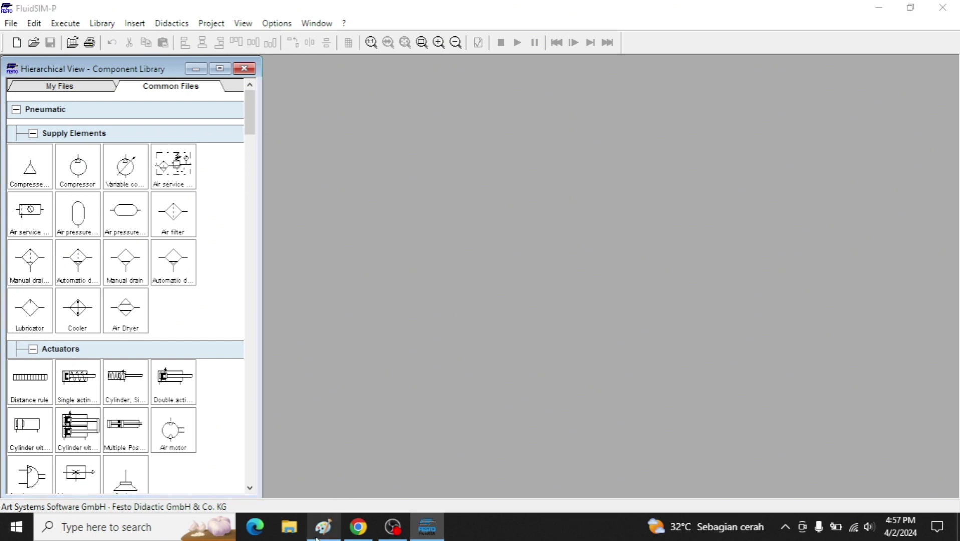
left_click(332, 519)
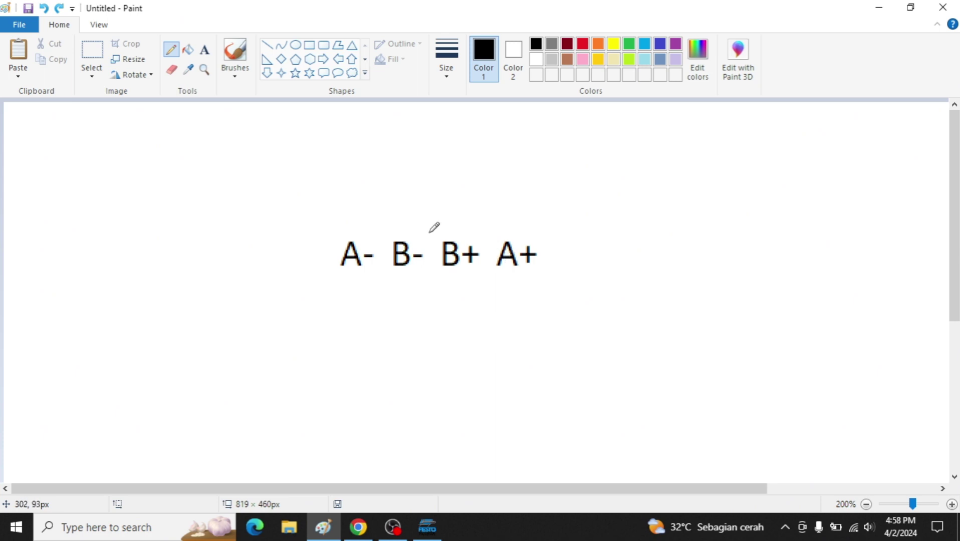
Step: Divide the sequence with a freehand line between B- and B+ and label the two groups S1 and S2
left_click_drag(431, 229, 427, 295)
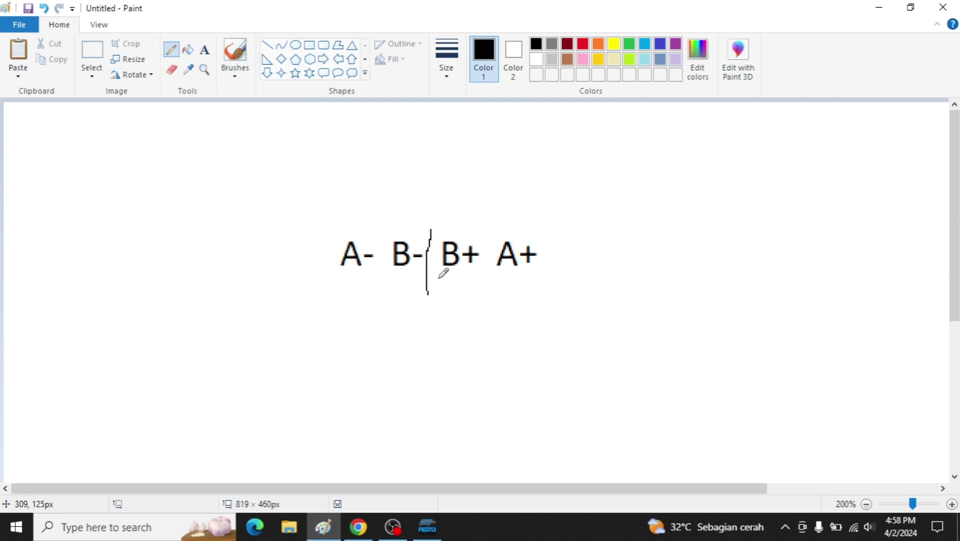
left_click_drag(368, 289, 383, 316)
mouse_move(488, 287)
left_mouse_down()
mouse_move(472, 307)
mouse_move(510, 305)
left_mouse_up()
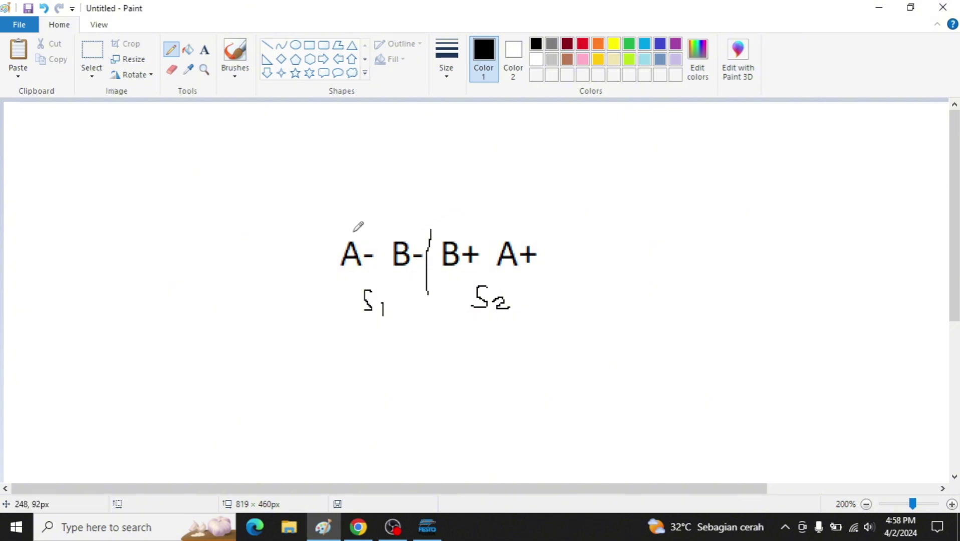
Step: Draw an arrow from A- to B- labelled A0 and an arrow from B+ to A+ labelled B1
mouse_move(354, 231)
left_mouse_down()
mouse_move(390, 220)
mouse_move(399, 236)
mouse_move(471, 218)
mouse_move(512, 230)
left_mouse_up()
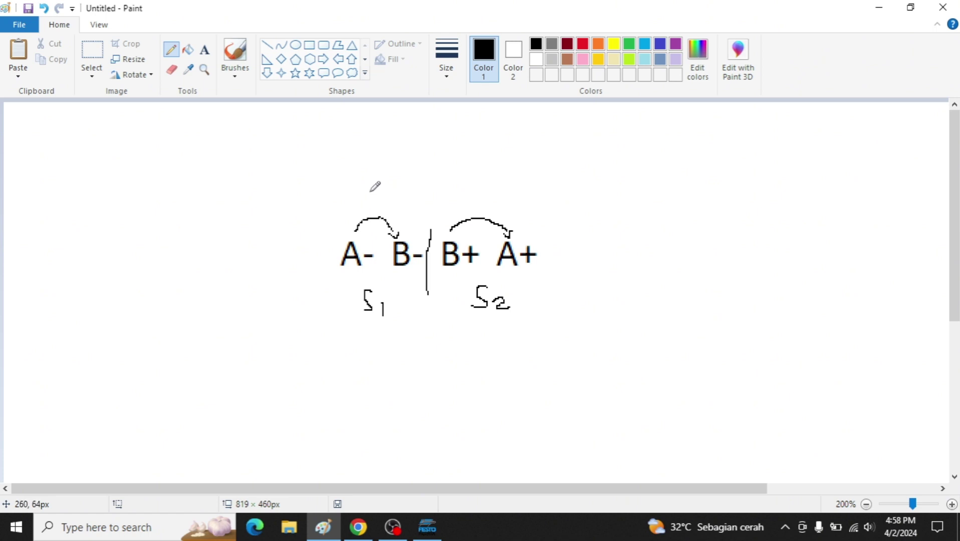
mouse_move(369, 212)
left_mouse_down()
mouse_move(374, 190)
mouse_move(382, 213)
mouse_move(379, 200)
mouse_move(396, 210)
left_mouse_up()
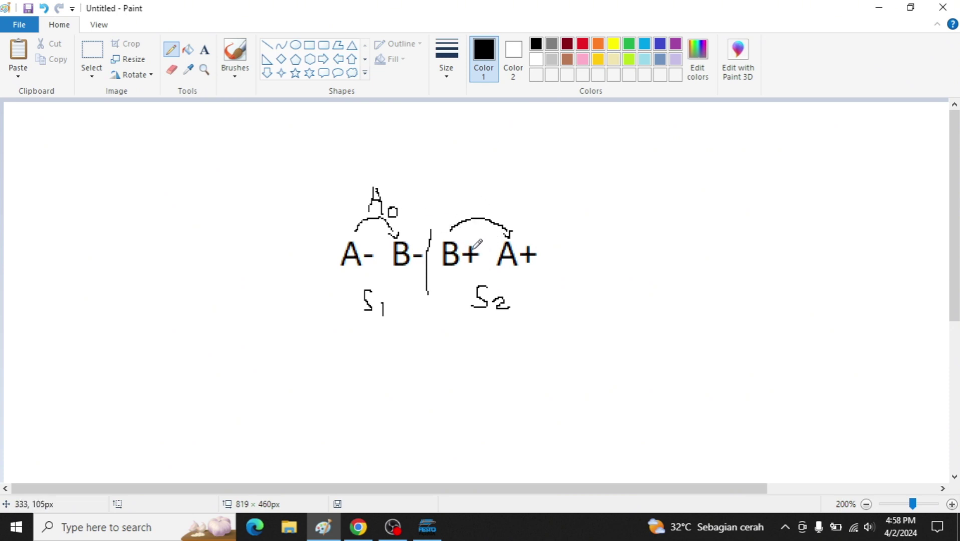
mouse_move(474, 192)
left_mouse_down()
mouse_move(475, 210)
mouse_move(482, 190)
mouse_move(470, 208)
mouse_move(494, 211)
left_mouse_up()
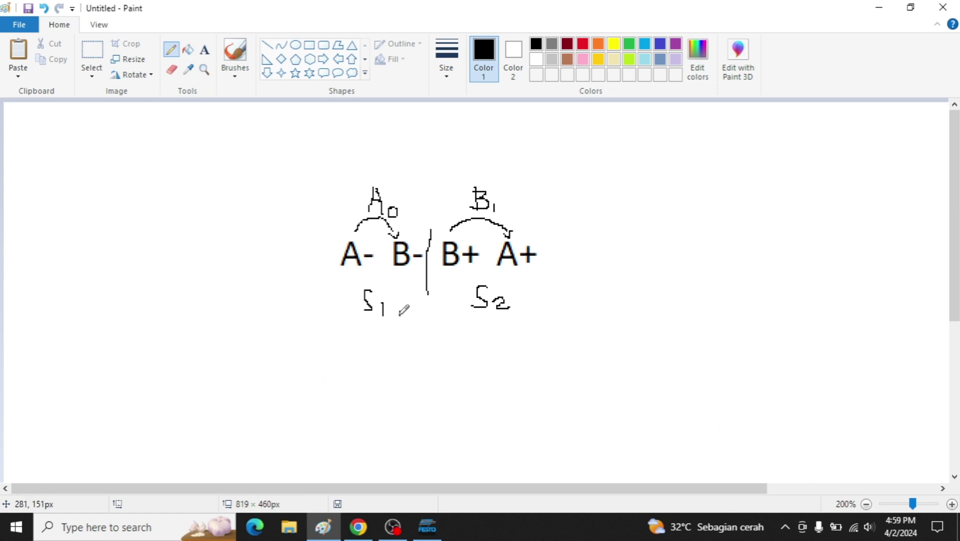
Step: Draw a curved arrow from S1 to S2 and mark it B0 with the note "to S2"
mouse_move(399, 314)
left_mouse_down()
mouse_move(456, 323)
mouse_move(463, 301)
mouse_move(456, 312)
left_mouse_up()
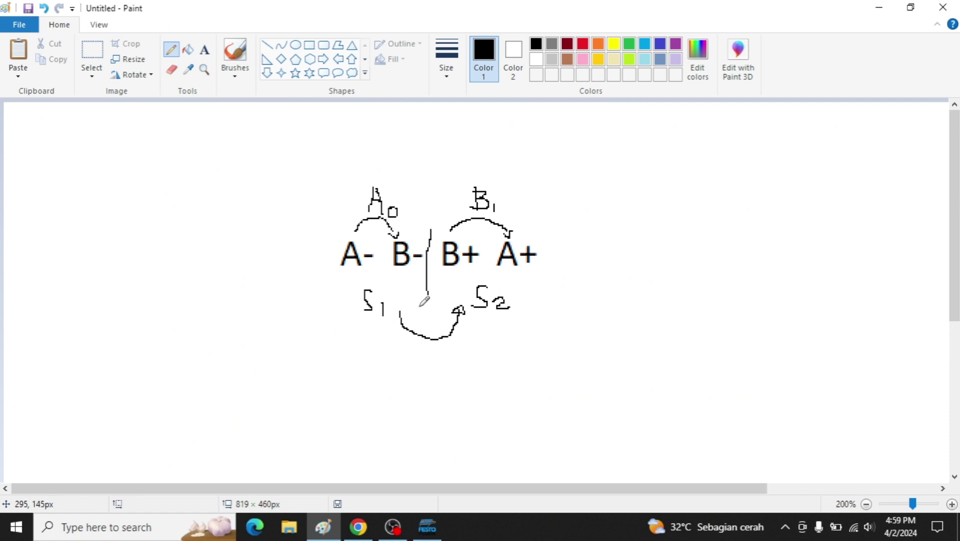
mouse_move(421, 302)
left_mouse_down()
mouse_move(425, 323)
mouse_move(430, 309)
mouse_move(428, 321)
mouse_move(441, 316)
left_mouse_up()
mouse_move(397, 341)
left_mouse_down()
mouse_move(397, 353)
mouse_move(432, 354)
mouse_move(447, 366)
left_mouse_up()
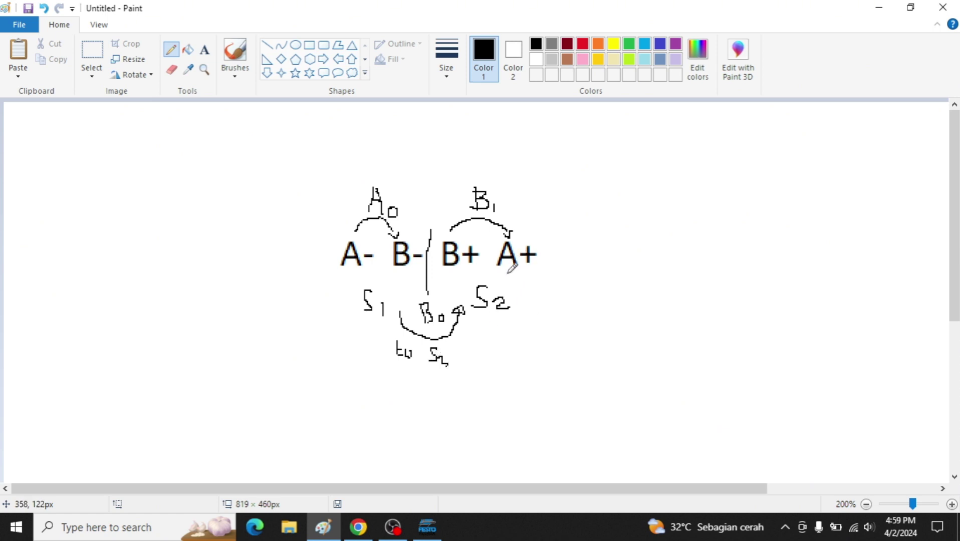
Step: Draw a large return arrow from S2 back to S1 and mark it "A1 + Pb" and "to S1"
mouse_move(518, 300)
left_mouse_down()
mouse_move(513, 362)
mouse_move(410, 407)
mouse_move(349, 348)
mouse_move(342, 305)
mouse_move(357, 300)
left_mouse_up()
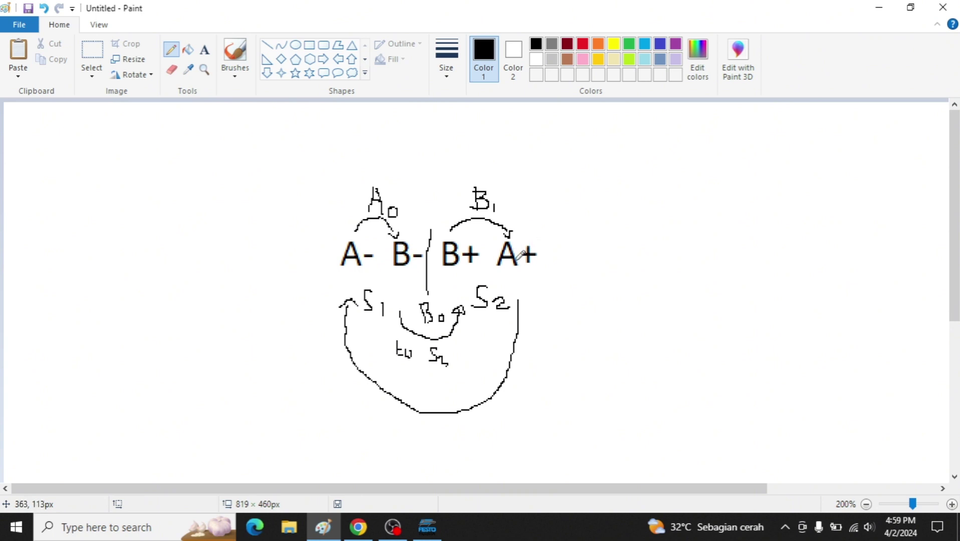
mouse_move(418, 387)
left_mouse_down()
mouse_move(414, 401)
mouse_move(466, 404)
left_mouse_up()
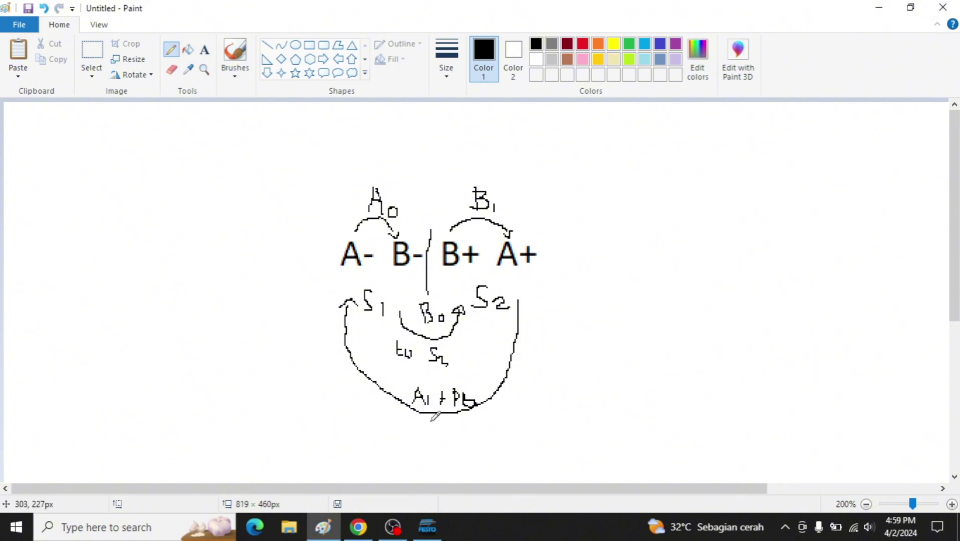
mouse_move(406, 419)
left_mouse_down()
mouse_move(419, 443)
mouse_move(416, 429)
mouse_move(471, 444)
left_mouse_up()
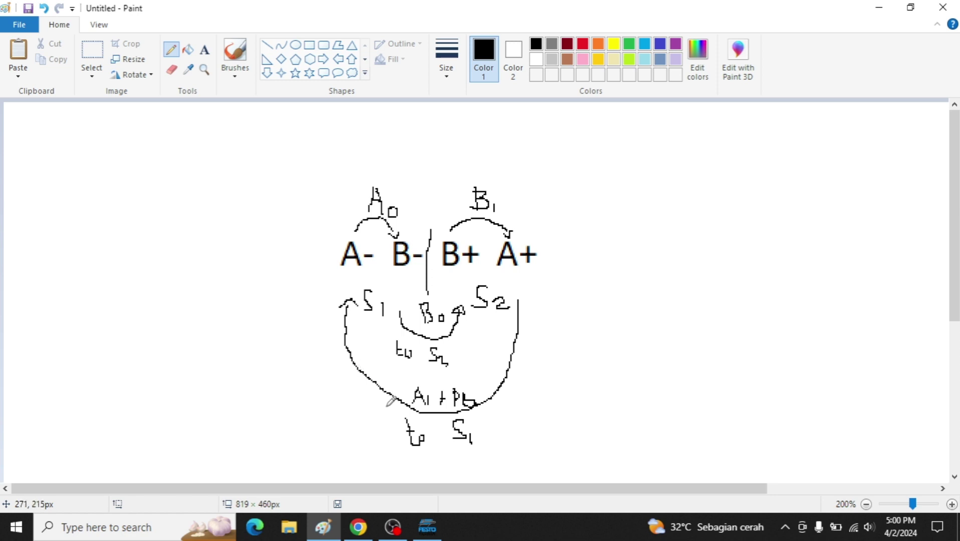
Step: Start a new circuit in FluidSIM-P and place a double acting cylinder on it
mouse_move(424, 534)
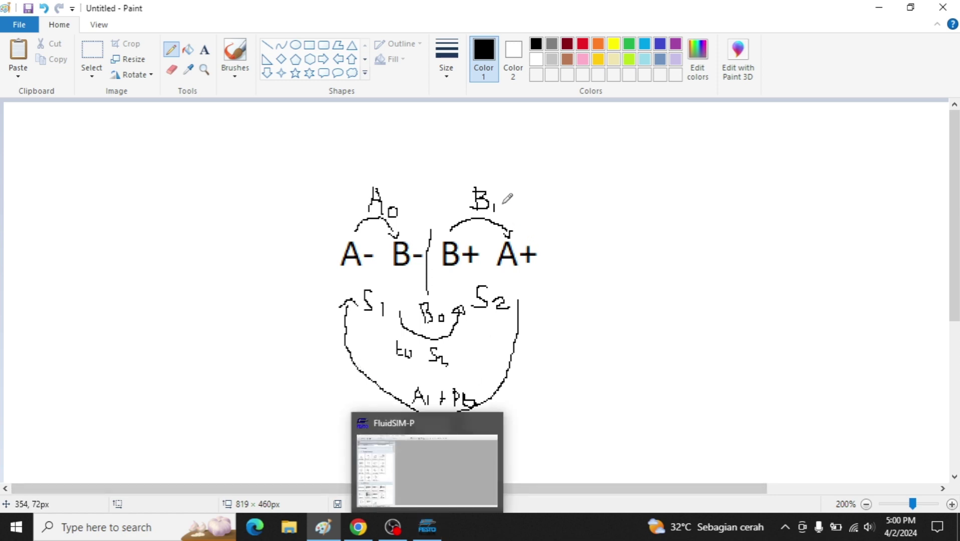
left_click(421, 530)
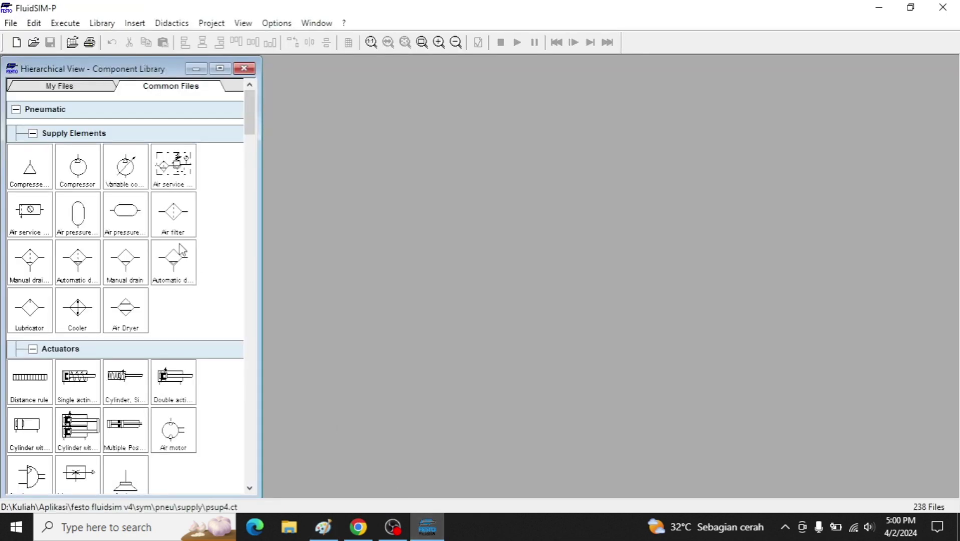
key("ctrl+n")
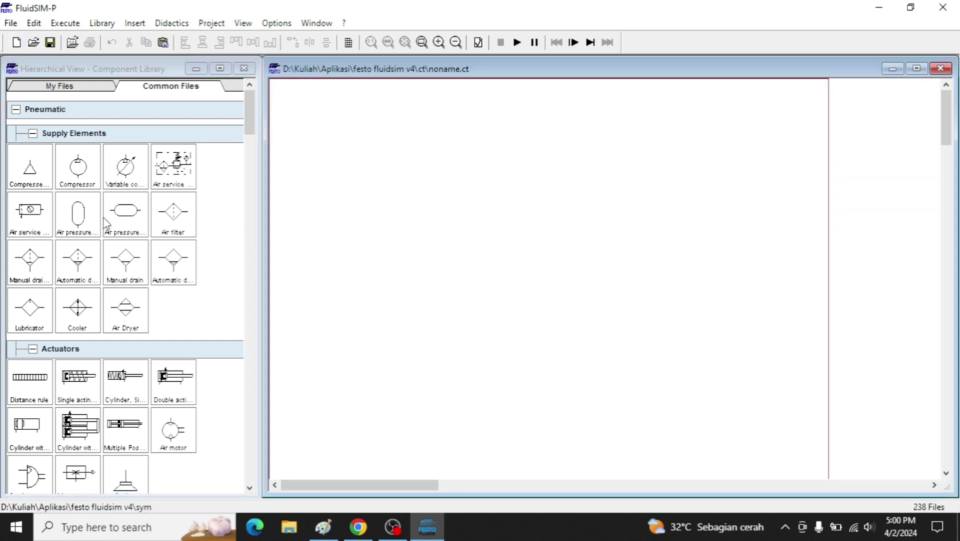
left_click_drag(176, 386, 400, 201)
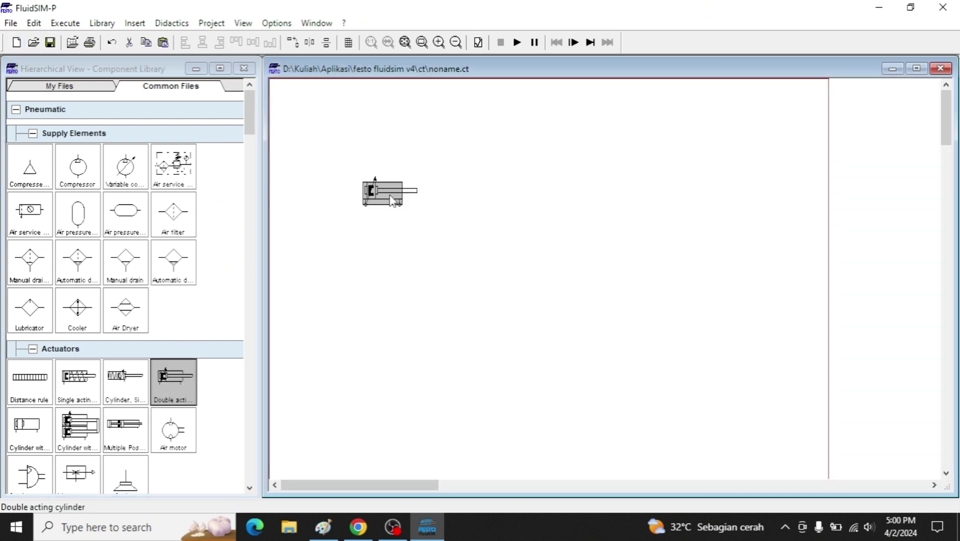
Step: Turn off the cylinder's sensing and define actuating labels a0 at position 0 mm and a1 at position 100 mm
double_click(398, 200)
left_click(513, 293)
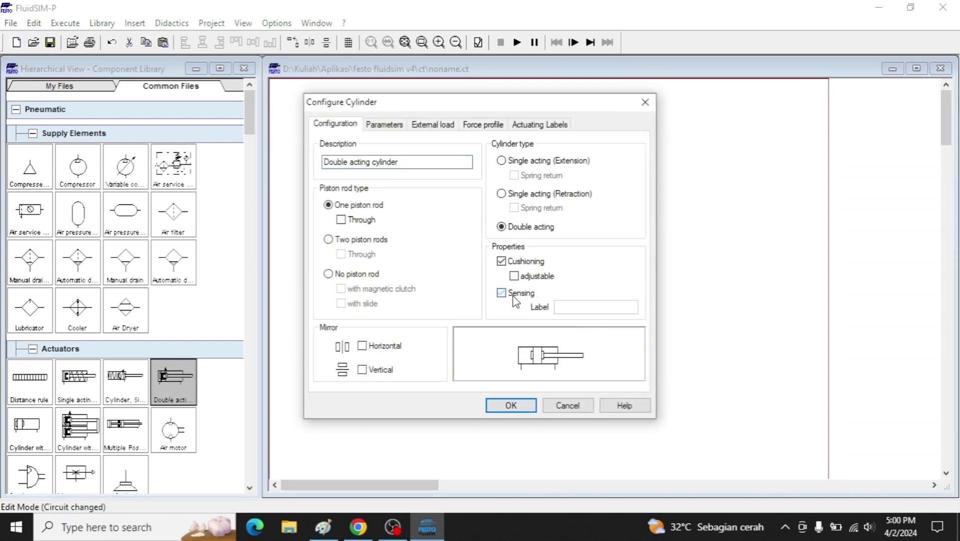
left_click(541, 125)
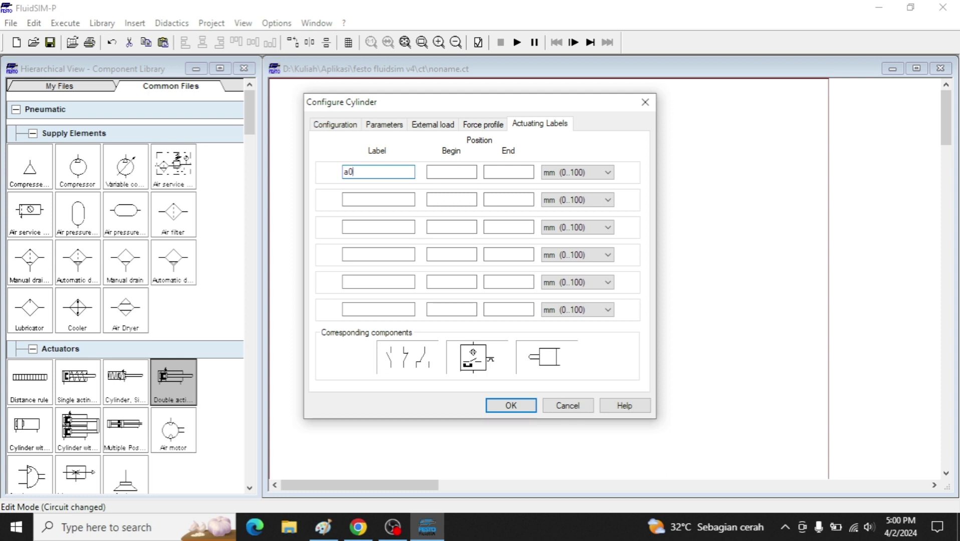
key("Tab")
type("0")
key("Tab")
key("Tab")
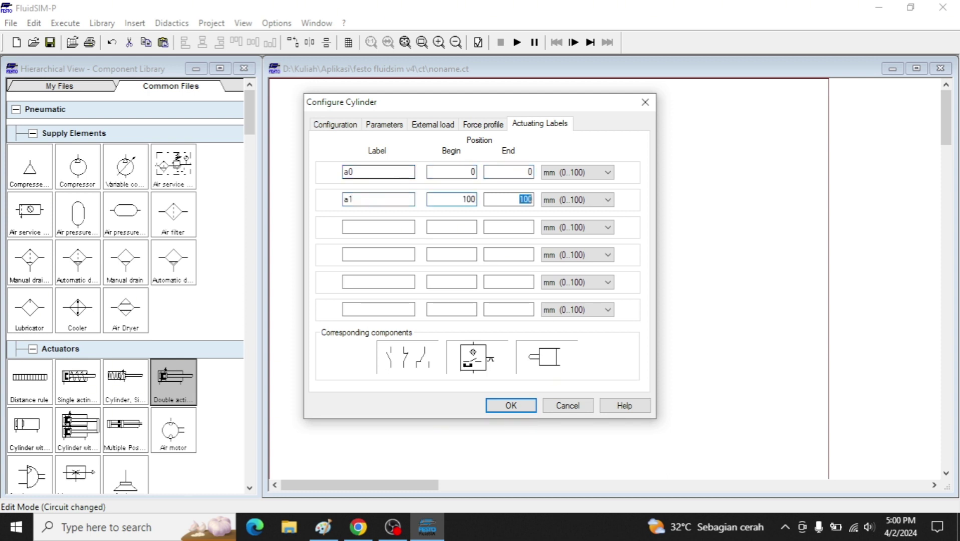
key("Return")
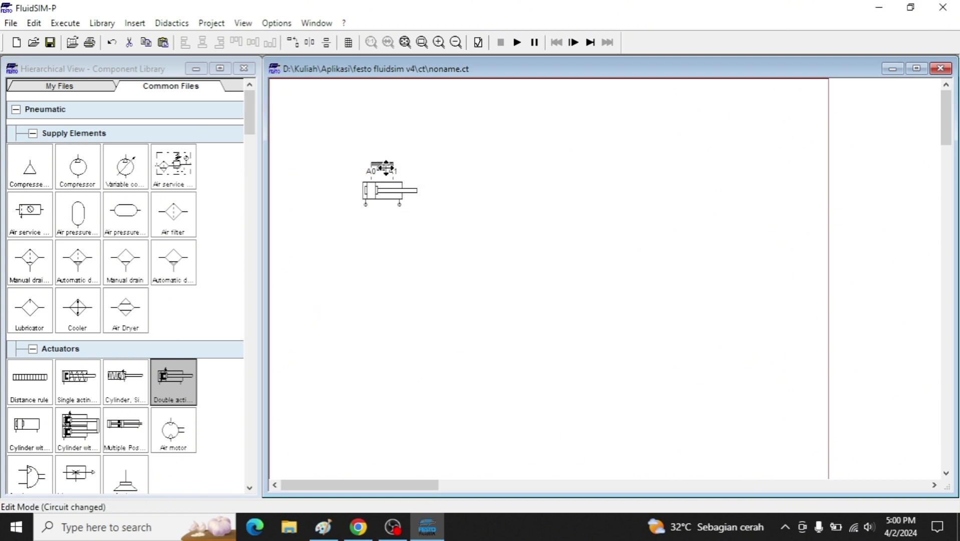
Step: Arrange the cylinder near the top of the sheet with the distance rule by its rod end, and place a compressed air supply below
left_click_drag(412, 190, 376, 123)
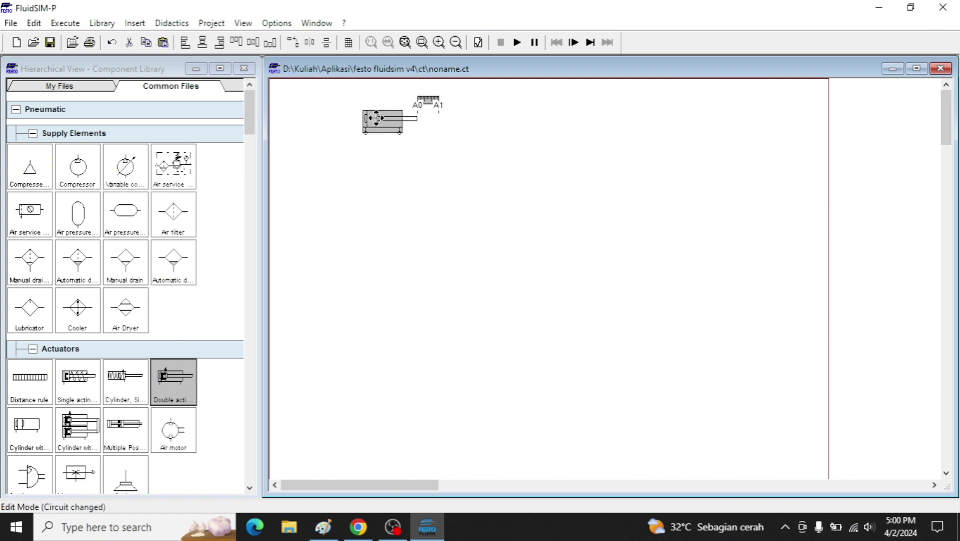
left_click(410, 211)
left_click_drag(26, 160, 403, 290)
Step: Place a configurable 5/n way valve between the cylinder and air supply and give it pneumatic actuation on both sides
scroll(145, 337, "down", 6)
scroll(192, 341, "down", 3)
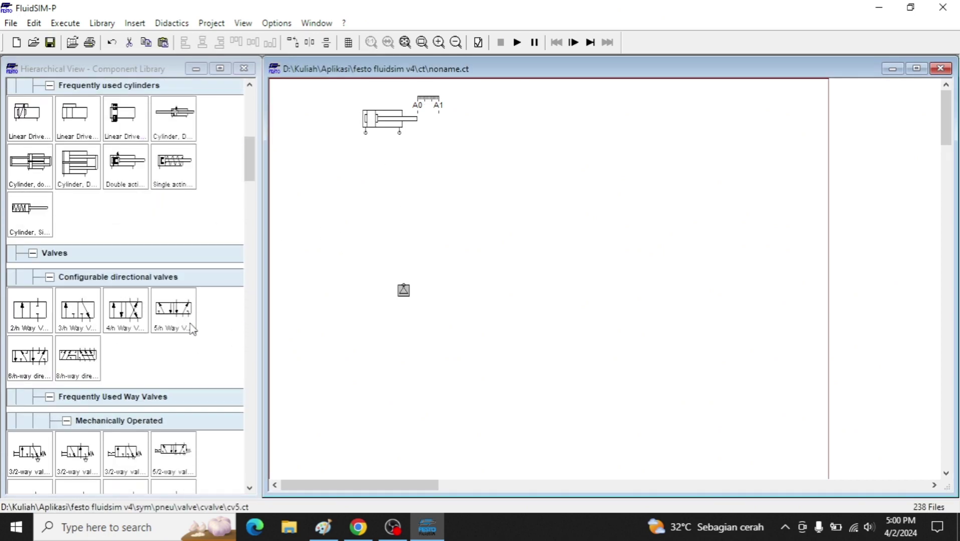
left_click_drag(190, 328, 386, 210)
double_click(383, 206)
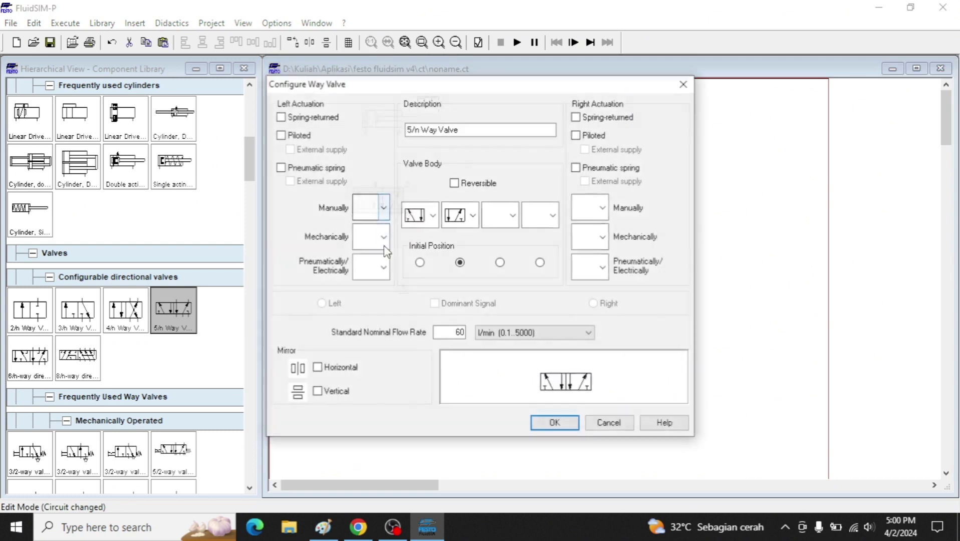
left_click(369, 274)
left_click(601, 265)
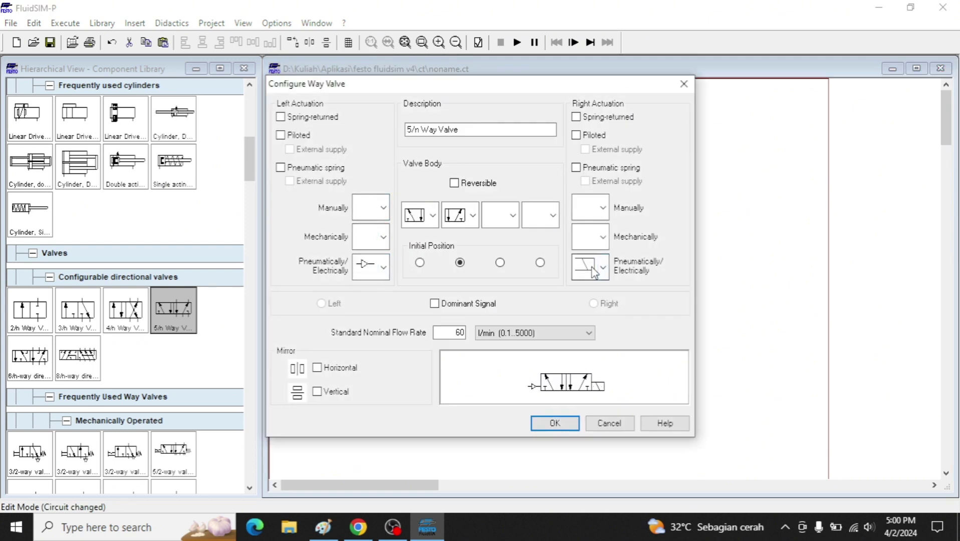
left_click(553, 422)
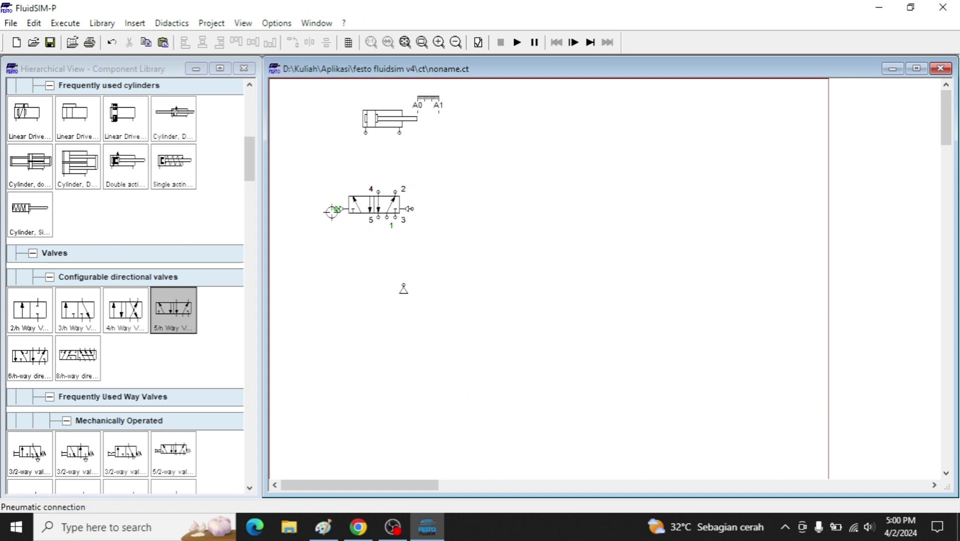
Step: Designate the way valve's left pilot connection A+ and its right pilot connection A-
double_click(336, 209)
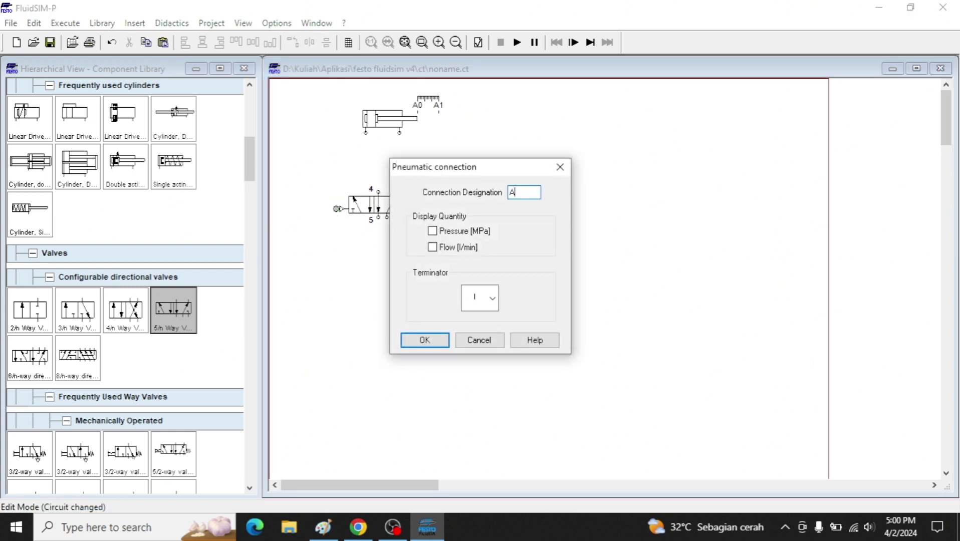
key("Return")
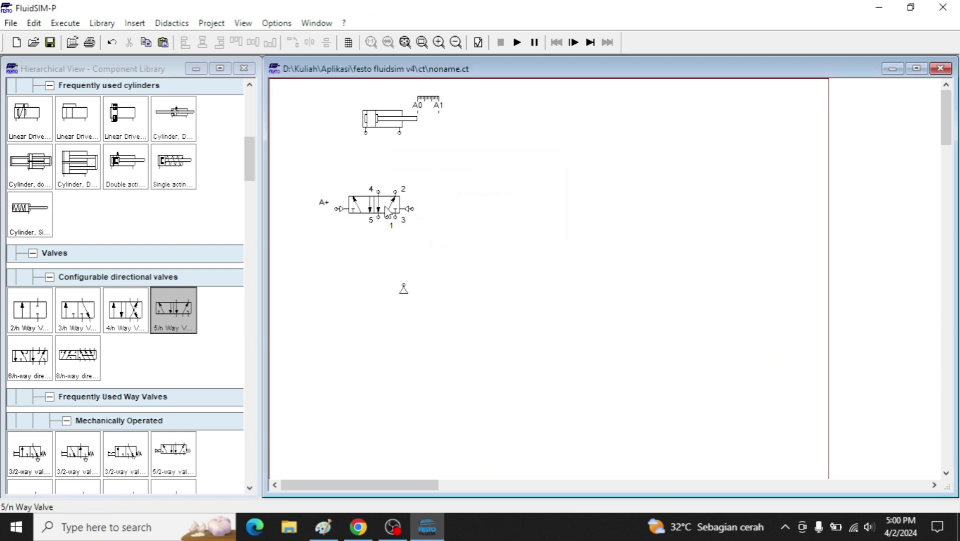
double_click(413, 210)
type("A")
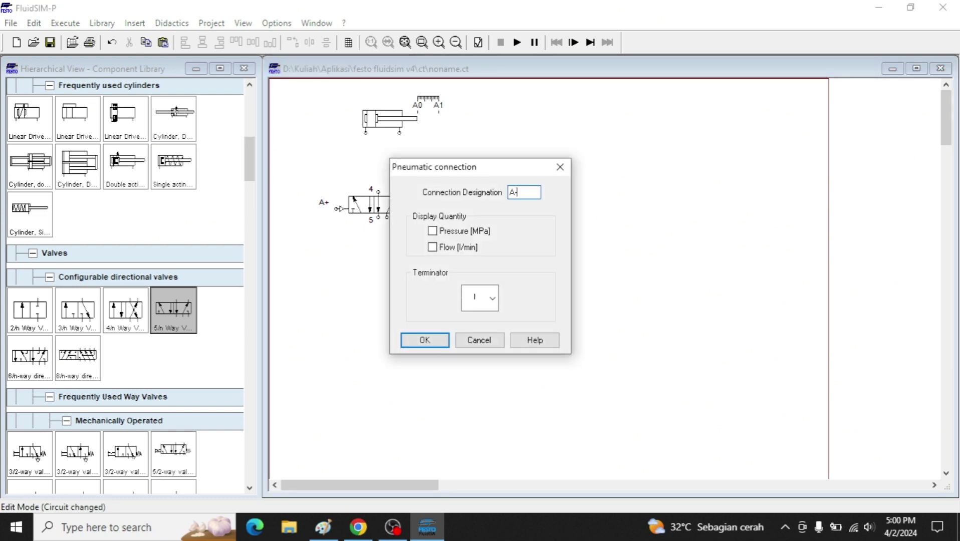
type("-")
key("Return")
Step: Place a one-way flow control valve in the circuit and rotate it to stand vertically
scroll(200, 417, "down", 7)
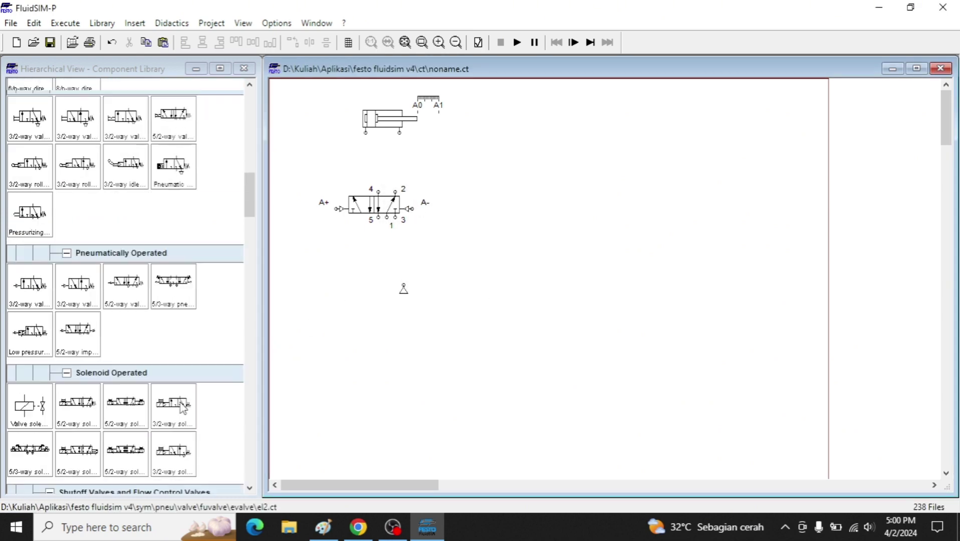
scroll(183, 408, "down", 4)
left_click_drag(175, 381, 368, 163)
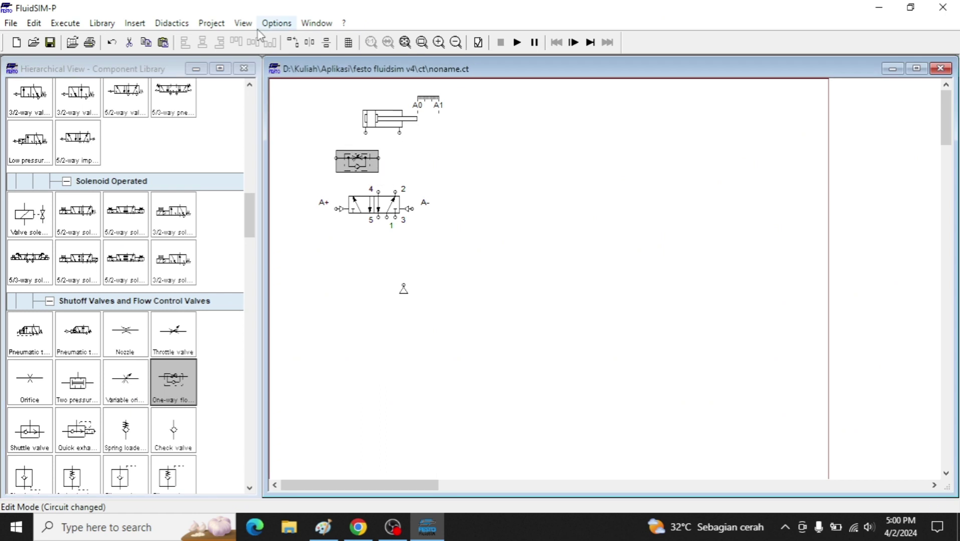
left_click(129, 42)
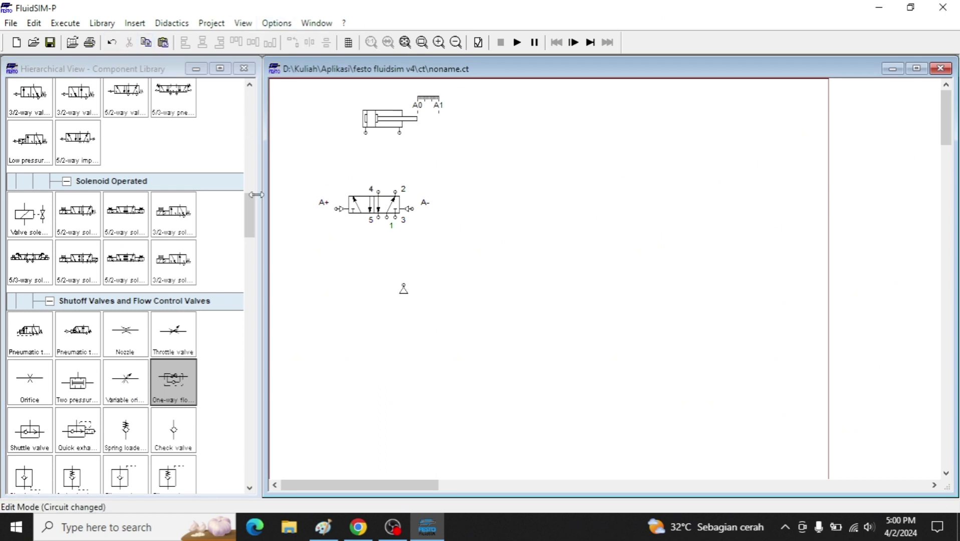
left_click_drag(172, 392, 348, 259)
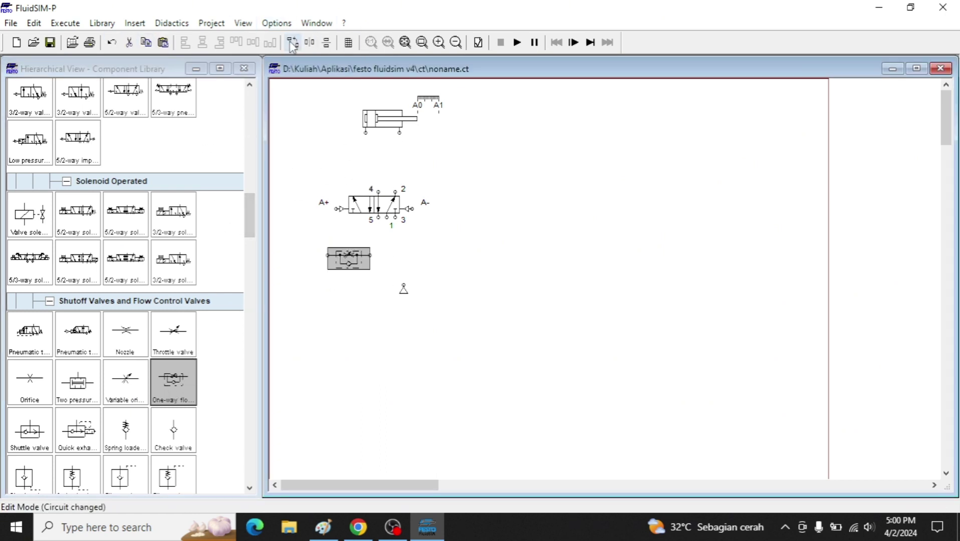
left_click(291, 43)
Step: Set the opening level of the one-way flow control valve to 35 %
double_click(347, 250)
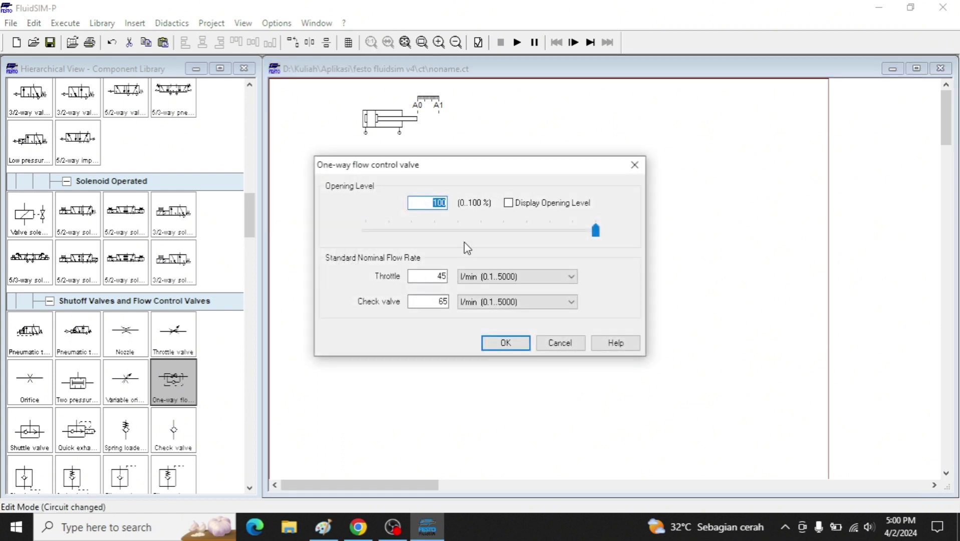
type("35")
key("BackSpace")
key("BackSpace")
type("10035")
key("Return")
Step: Position the flow control valve under the cylinder's left port and paste a copy of it for the right port
left_click_drag(360, 208, 363, 169)
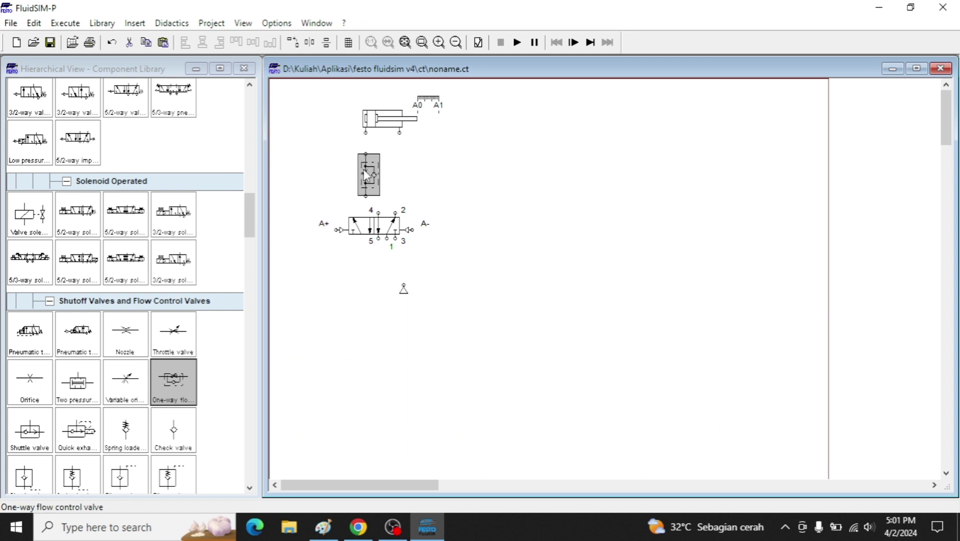
key("ctrl+v")
Step: Connect the cylinder ports through the two flow control valves to ports 4 and 2 of the way valve
left_click_drag(618, 302, 365, 132)
left_click(437, 167)
left_click_drag(365, 196, 391, 232)
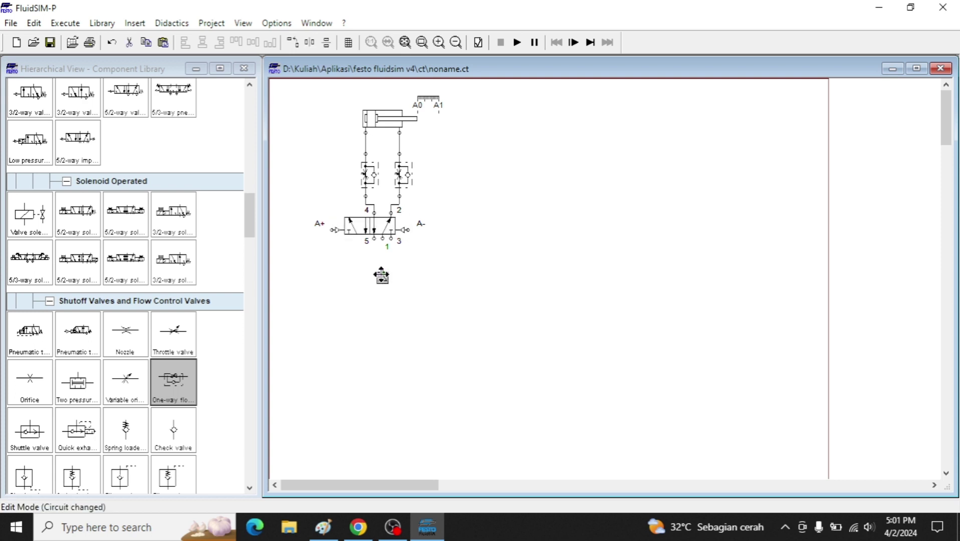
Step: Connect the compressed air supply to port 1 of the way valve and fit silencers as terminators on exhaust ports 5 and 3
left_click_drag(382, 267, 382, 240)
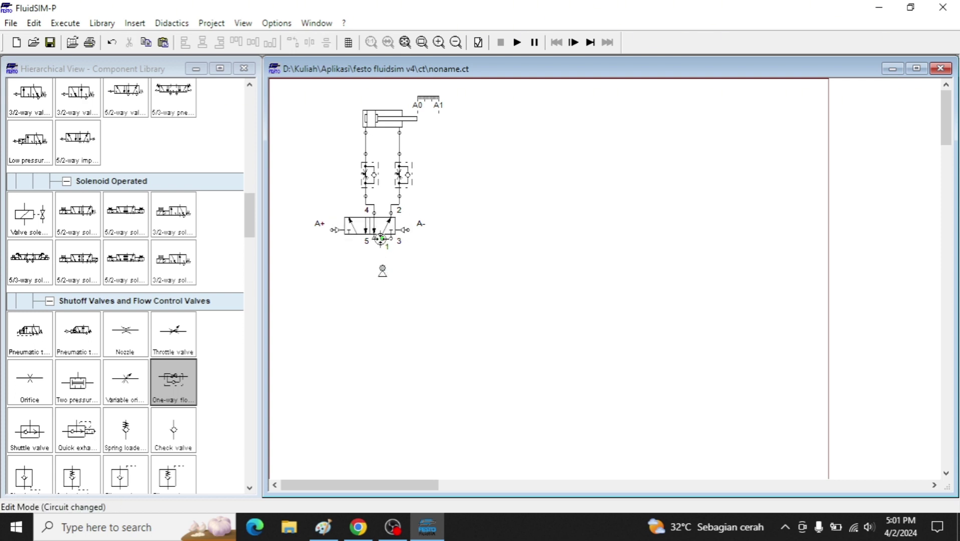
double_click(374, 239)
left_click(484, 297)
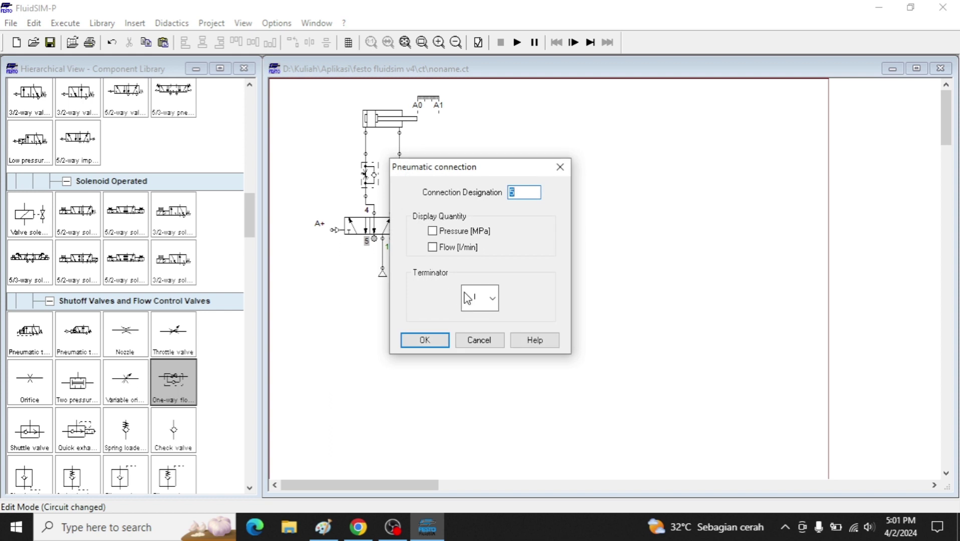
left_click(486, 297)
left_click(443, 340)
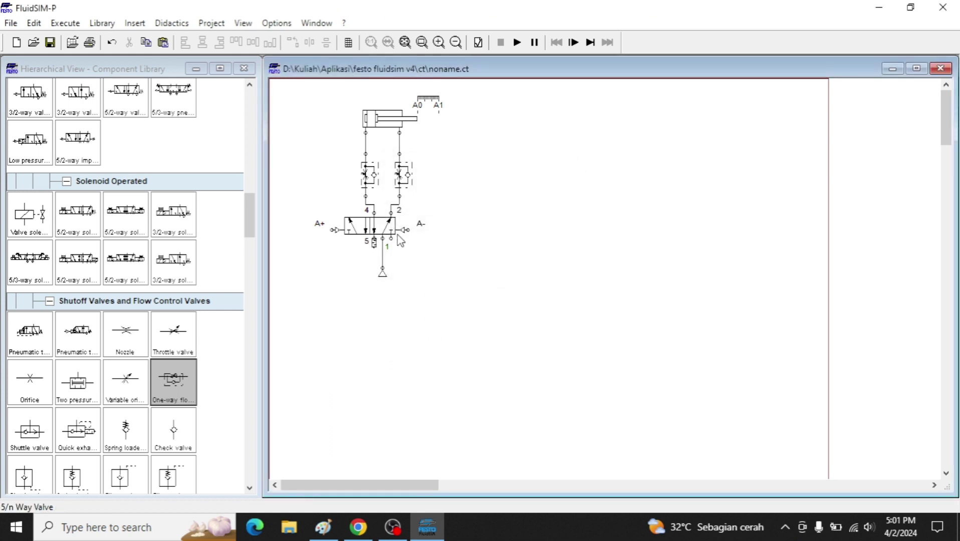
double_click(391, 239)
left_click(479, 300)
left_click(480, 301)
left_click(425, 340)
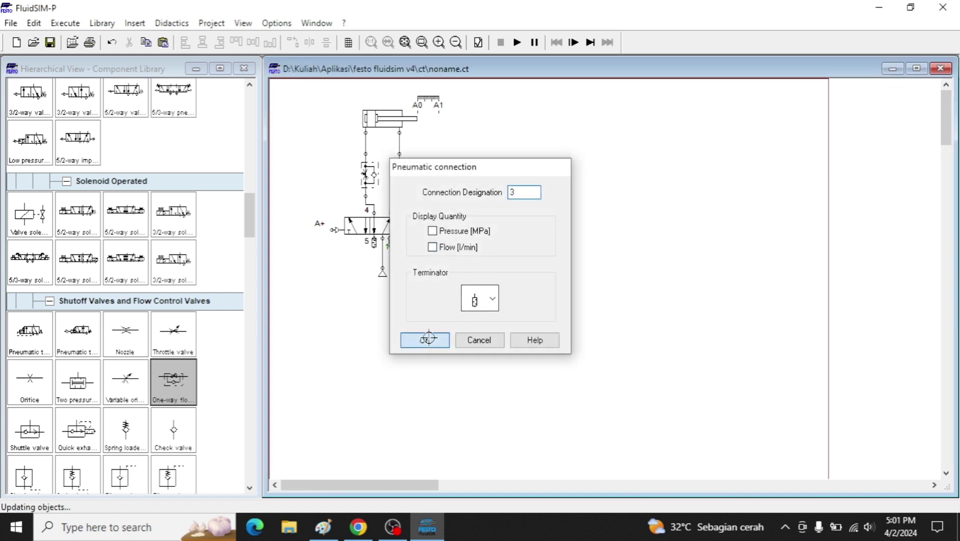
Step: Duplicate the complete cylinder circuit, place the copy beside the original at the same height, and shift the original slightly toward it
left_click_drag(306, 93, 482, 318)
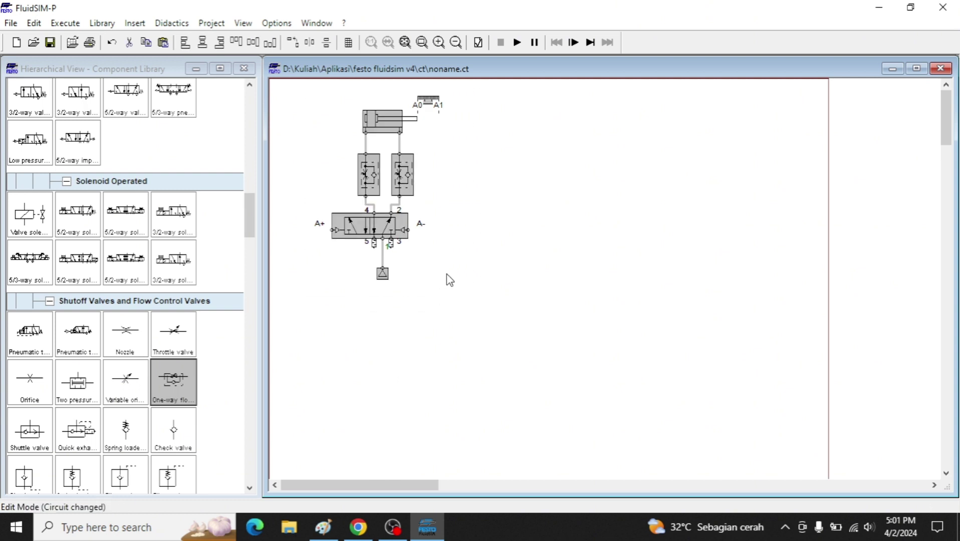
key("ctrl+c")
key("ctrl+v")
left_click_drag(629, 355, 643, 220)
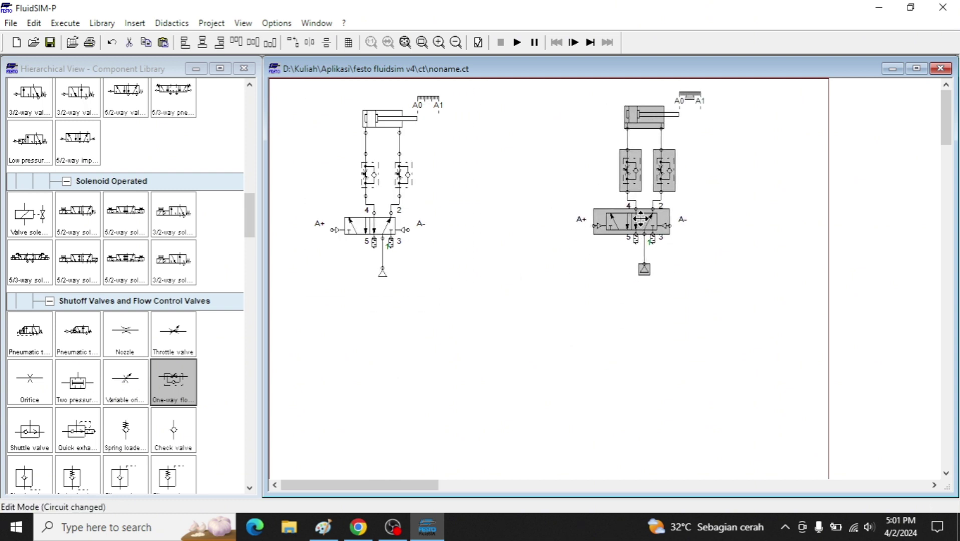
left_click_drag(326, 99, 499, 340)
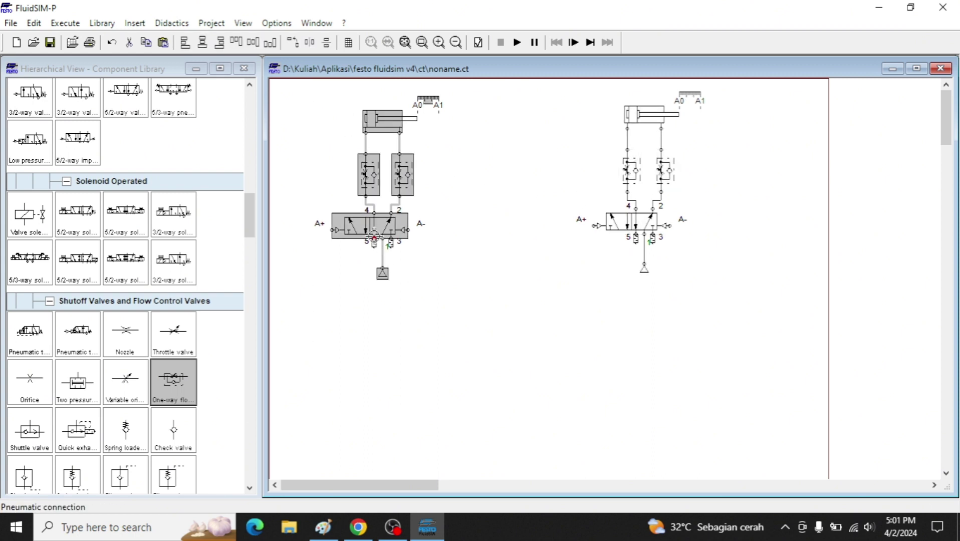
left_click_drag(374, 228, 395, 228)
left_click(614, 133)
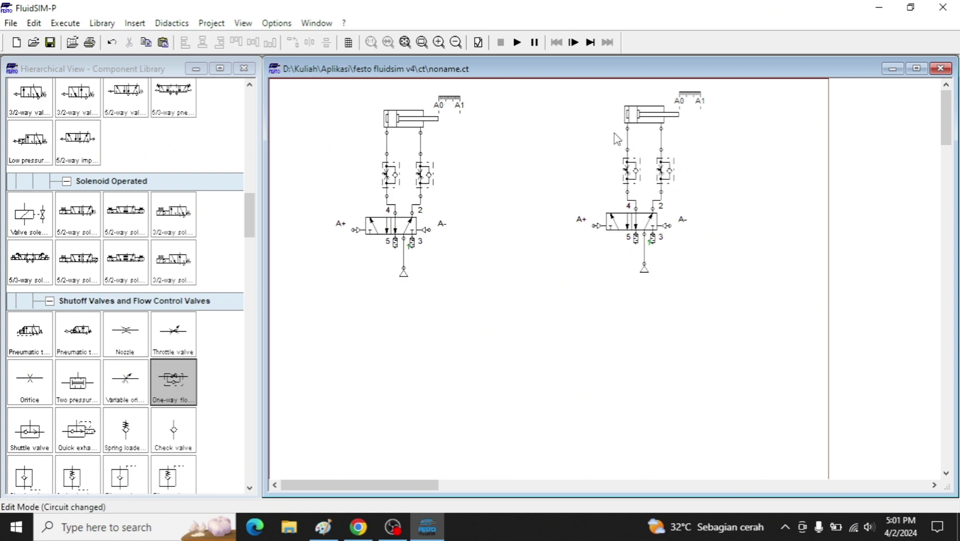
Step: Rename the distance rule labels of the copied cylinder to B0 and B1
double_click(689, 97)
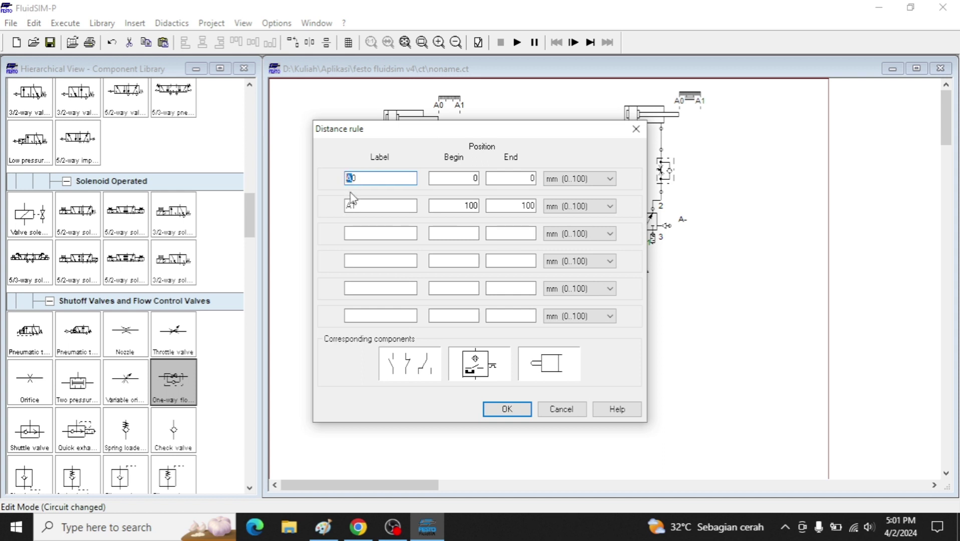
type("B")
left_click_drag(351, 207, 346, 207)
type("B")
key("Return")
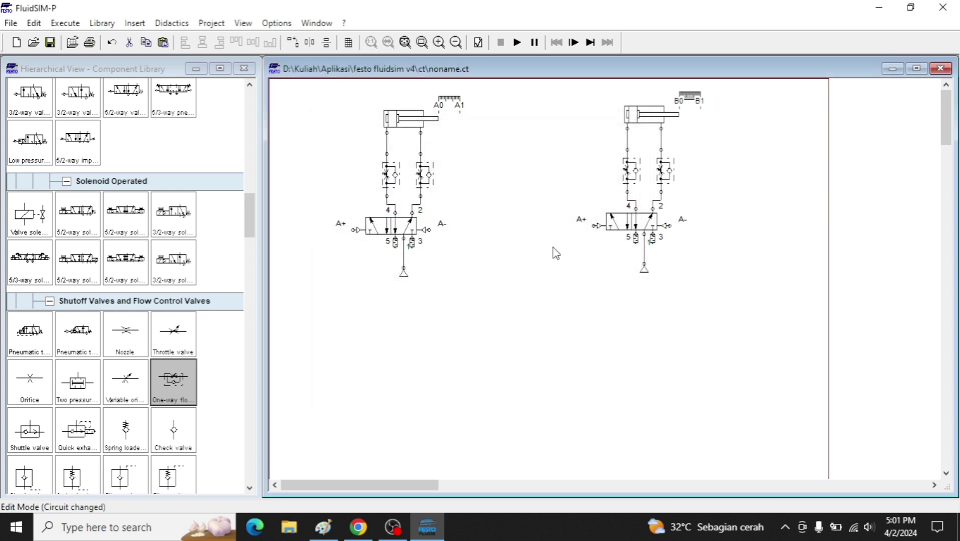
Step: Set the pilot connection designations of the copied circuit's way valve to B+ and B-
double_click(582, 221)
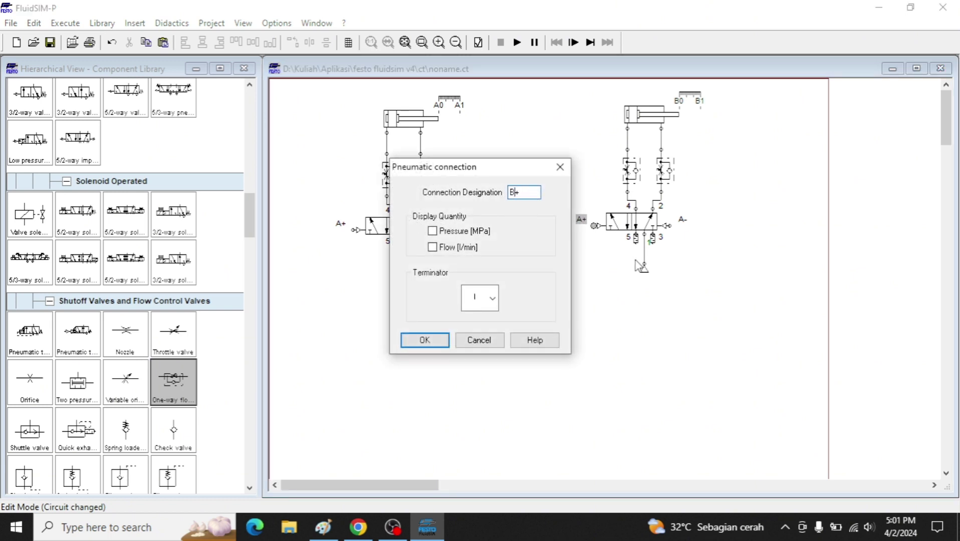
type("B")
key("Return")
double_click(684, 221)
type("B-")
key("Return")
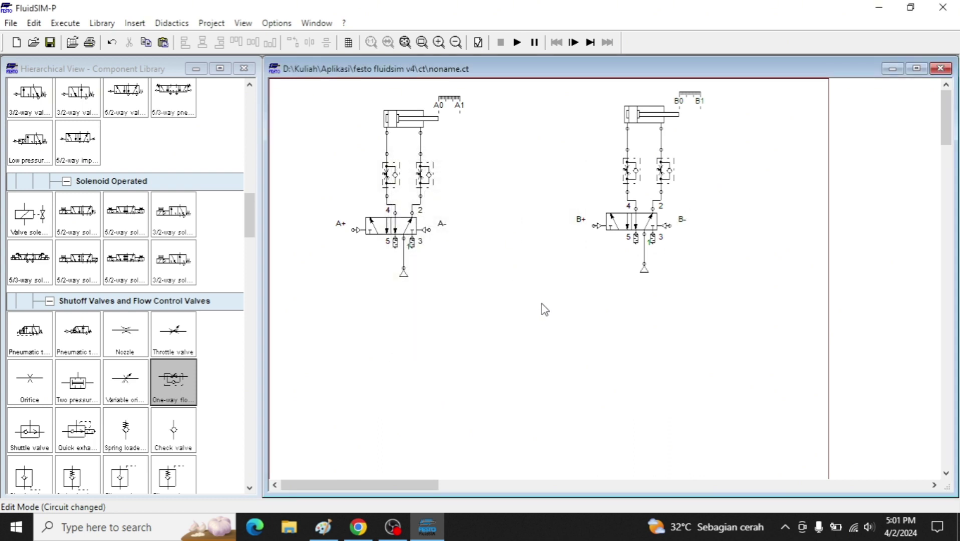
Step: Create a standalone pneumatic line with T-connections at both ends by wiring two temporary 3/n way valves and deleting the valves
left_click(323, 527)
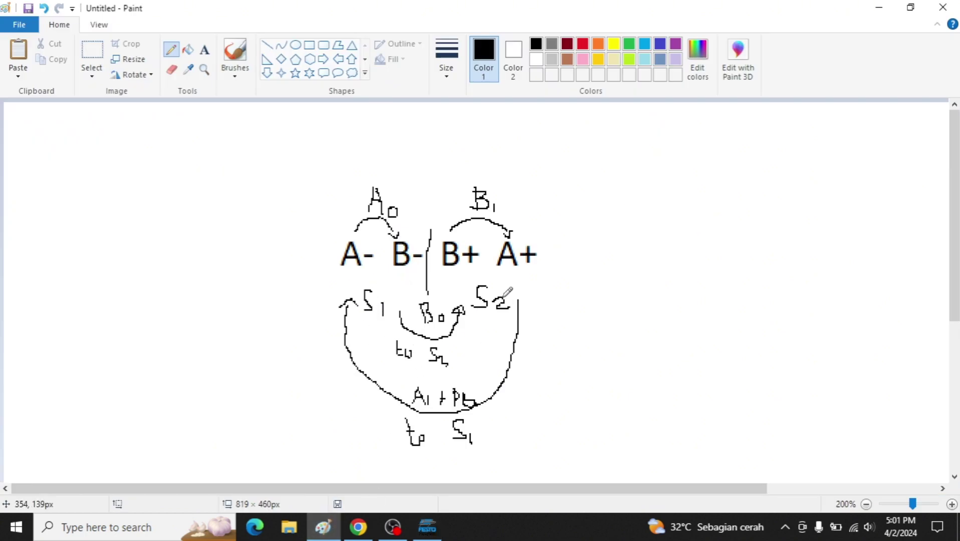
left_click(323, 527)
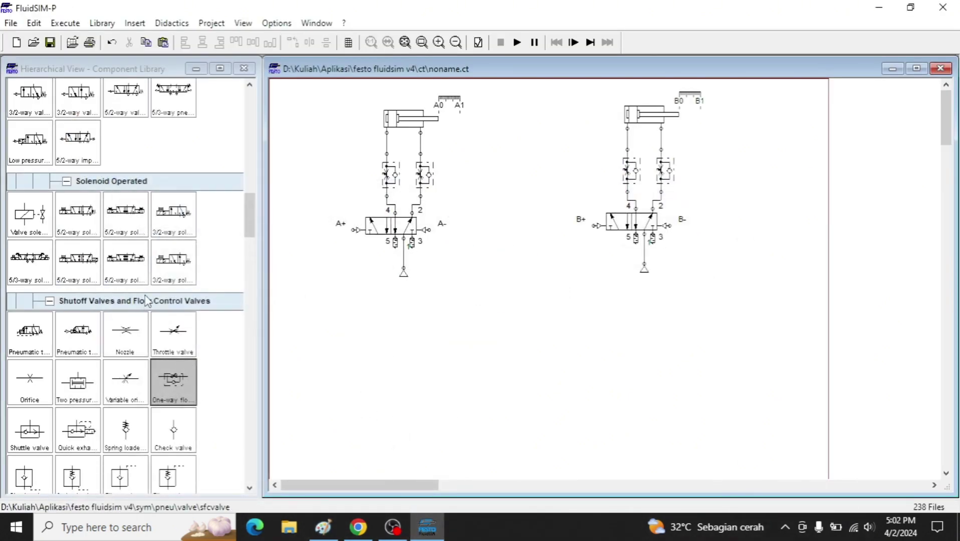
scroll(96, 221, "up", 4)
mouse_move(88, 268)
left_mouse_down()
mouse_move(370, 306)
mouse_move(462, 300)
mouse_move(375, 320)
left_mouse_up()
left_click(392, 357)
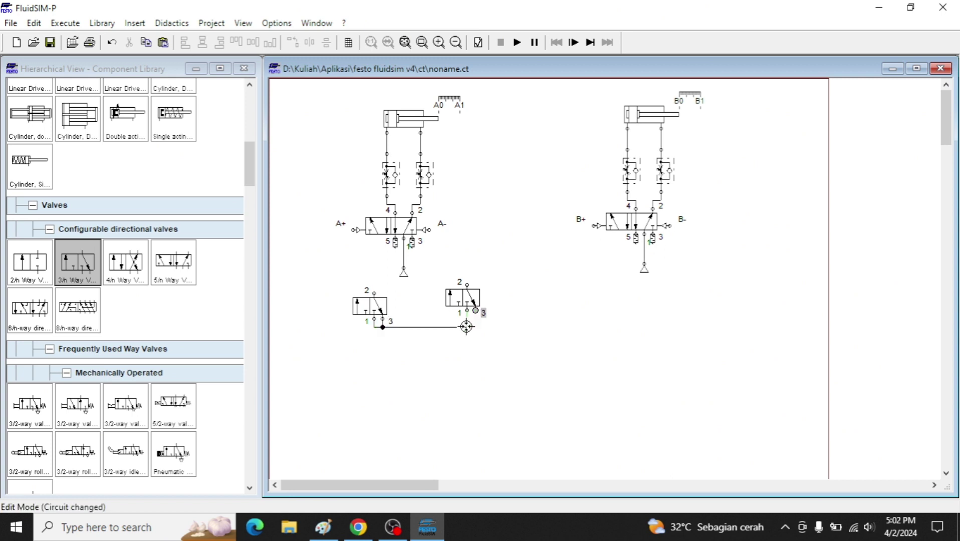
left_click(458, 309)
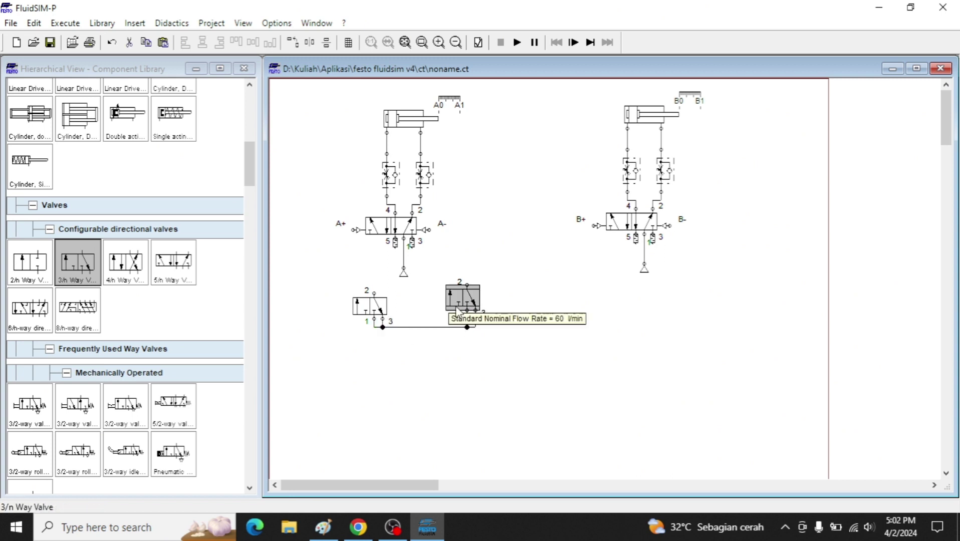
key("Delete")
left_click(378, 305)
key("Delete")
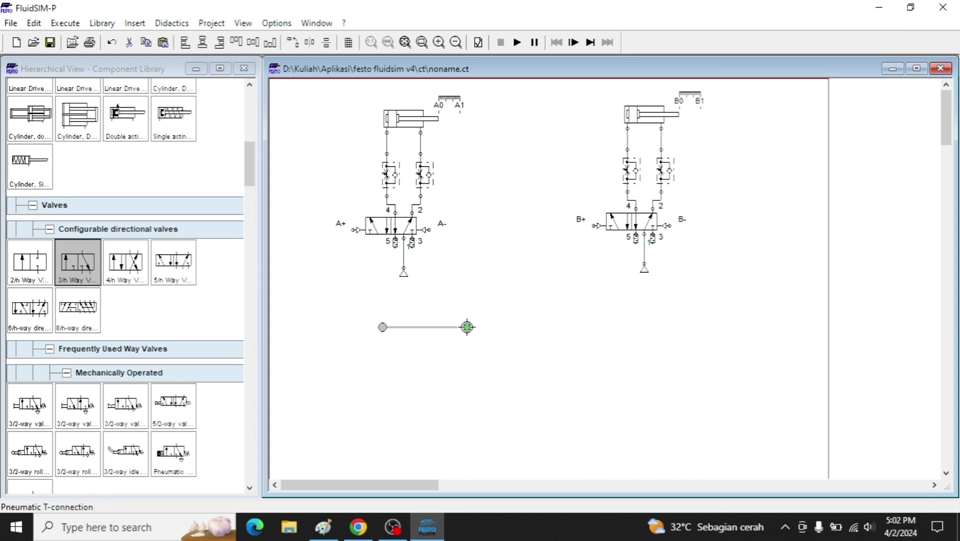
Step: Stretch the standalone line across the width below both cylinder circuits and paste a copy of it directly underneath
left_click_drag(467, 327, 751, 356)
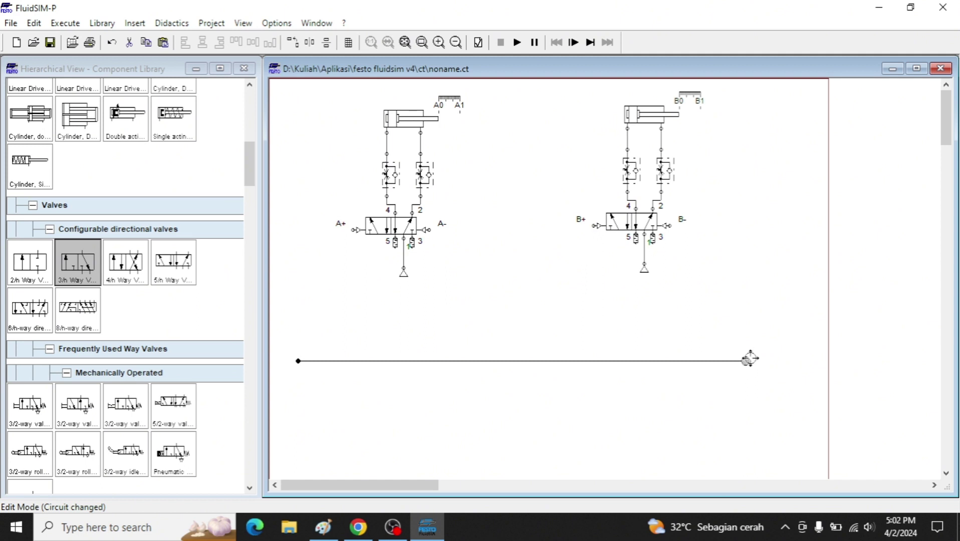
left_click_drag(291, 335, 819, 438)
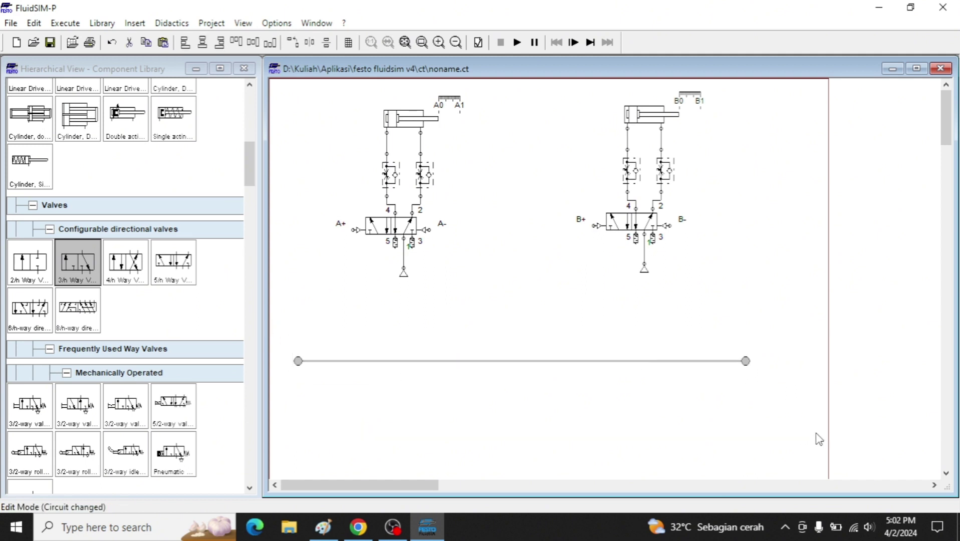
key("ctrl+v")
left_click_drag(381, 292, 922, 355)
left_click_drag(852, 310, 742, 377)
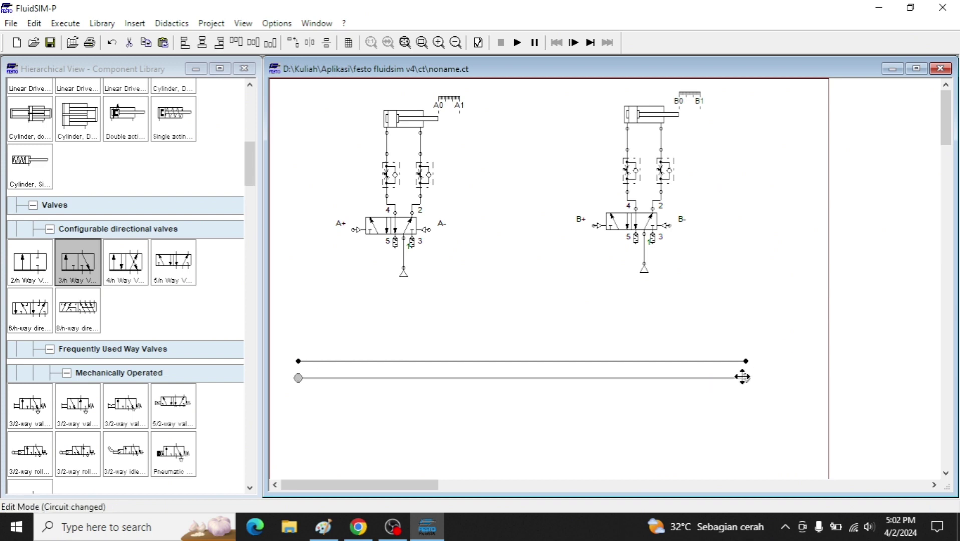
left_click(737, 435)
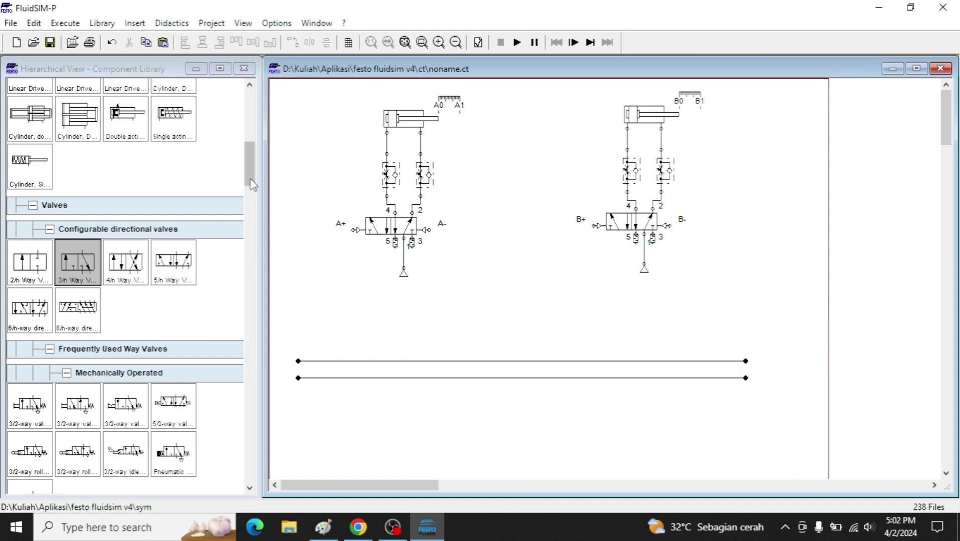
Step: Add a text label S1 at the start of the upper group line
left_click_drag(248, 156, 225, 478)
left_click_drag(29, 423, 345, 337)
double_click(338, 336)
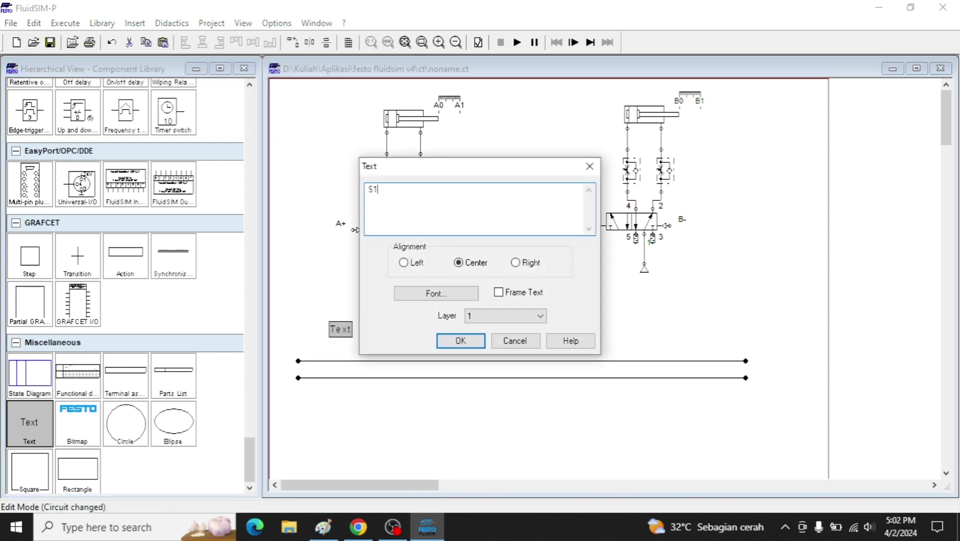
key("Return")
left_click_drag(339, 332, 284, 360)
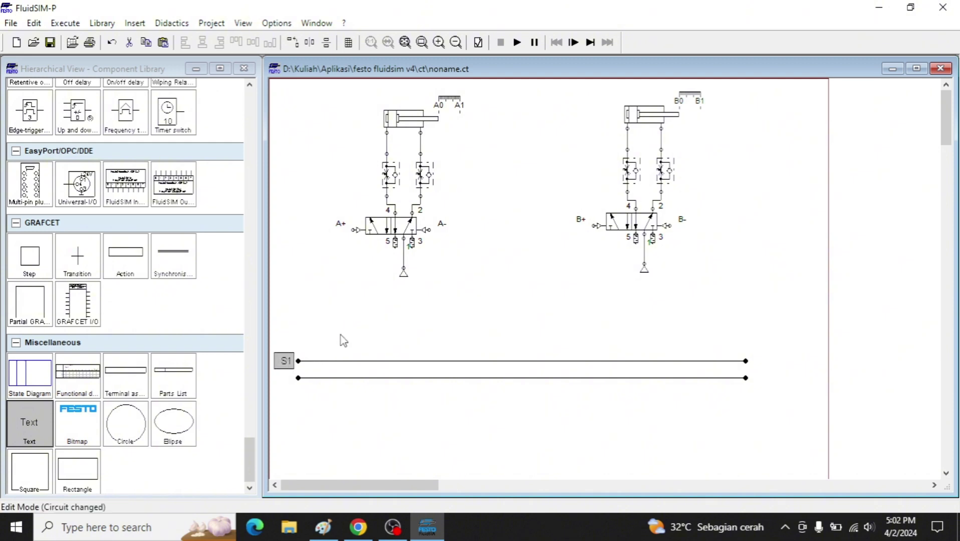
Step: Paste a copy of the label, change its text to S2, and position it at the start of the lower group line
key("ctrl+v")
double_click(623, 305)
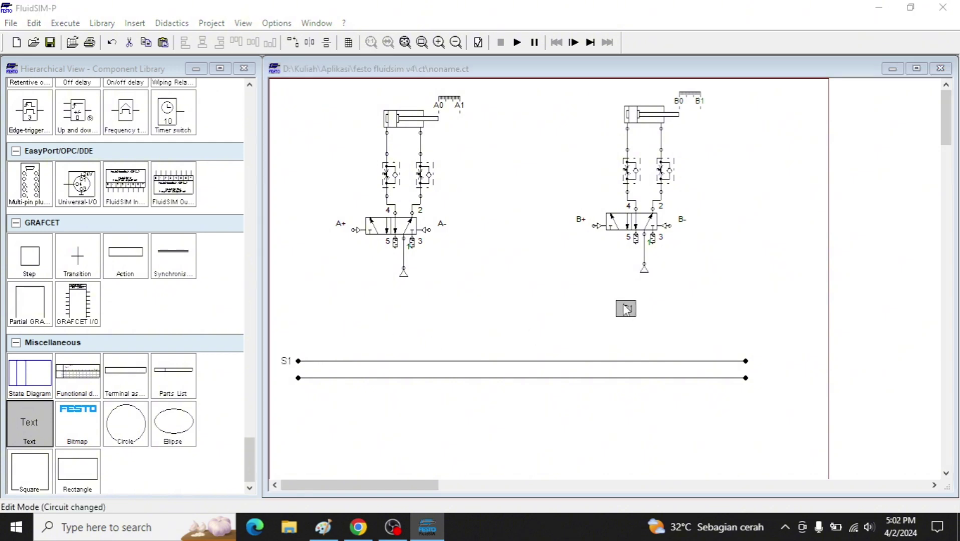
type("S")
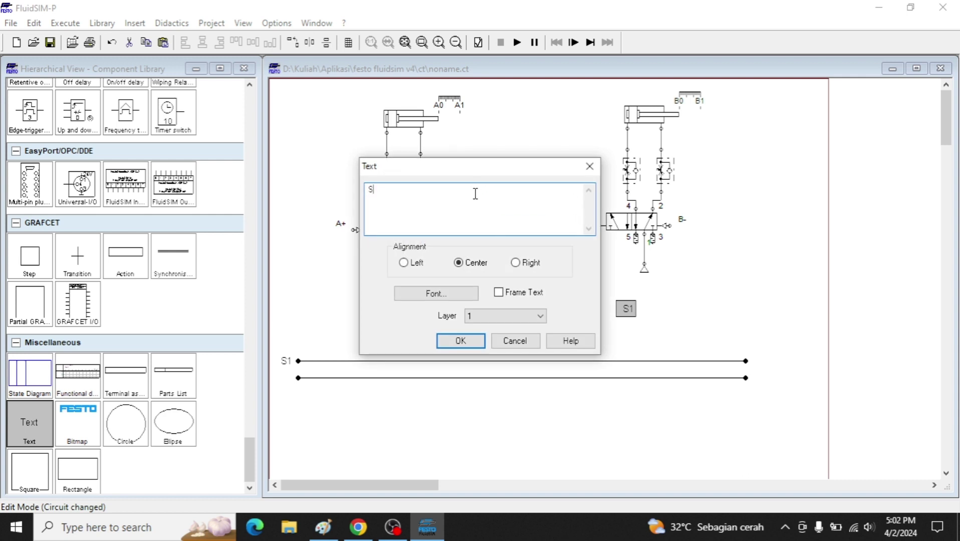
type("2")
key("Return")
left_click_drag(629, 318, 263, 380)
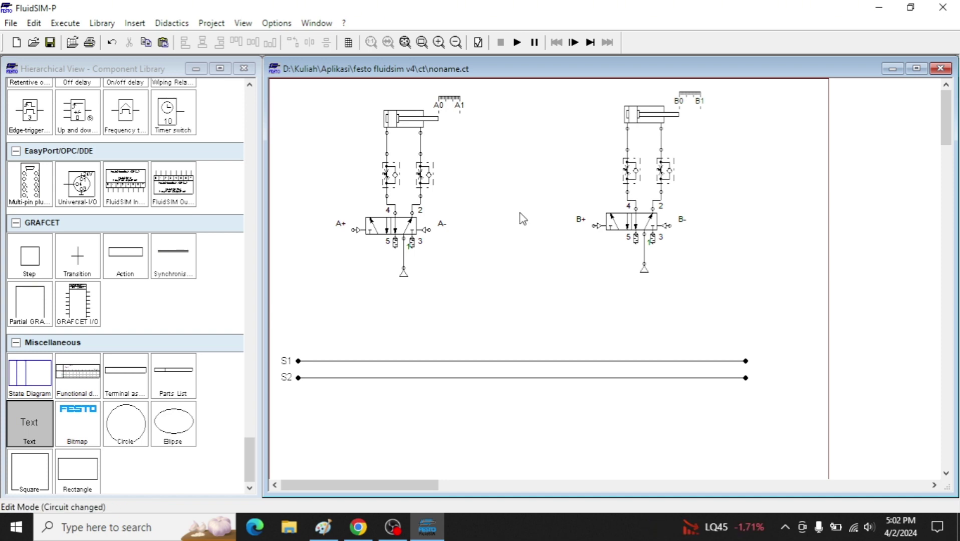
Step: Check the sequence sketch in Paint and connect pilot port A- of the first way valve to group line S1
left_click(323, 527)
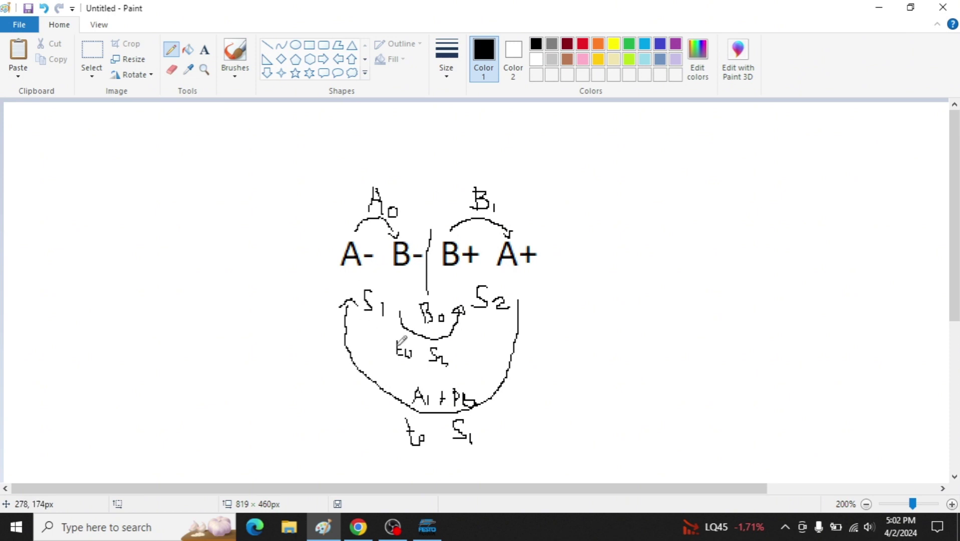
left_click(323, 526)
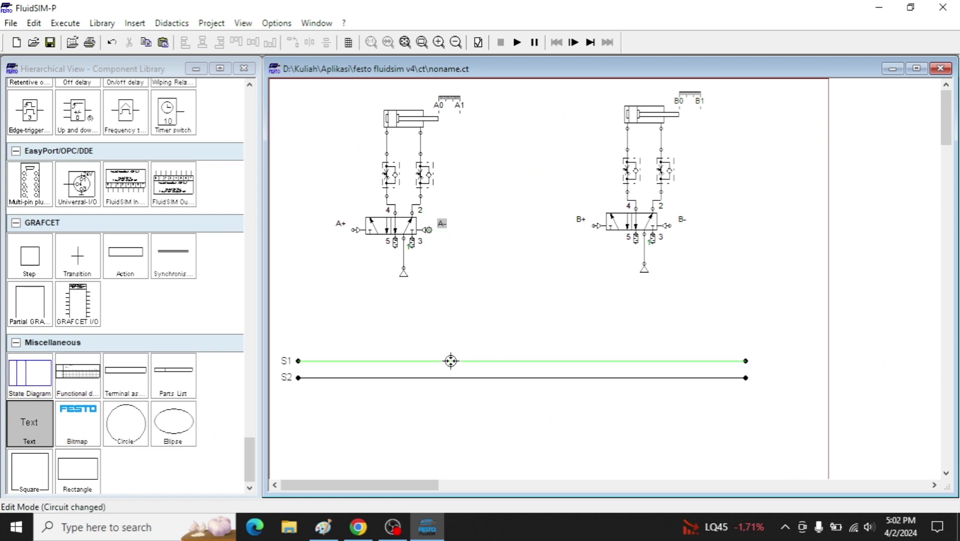
left_click_drag(451, 361, 450, 361)
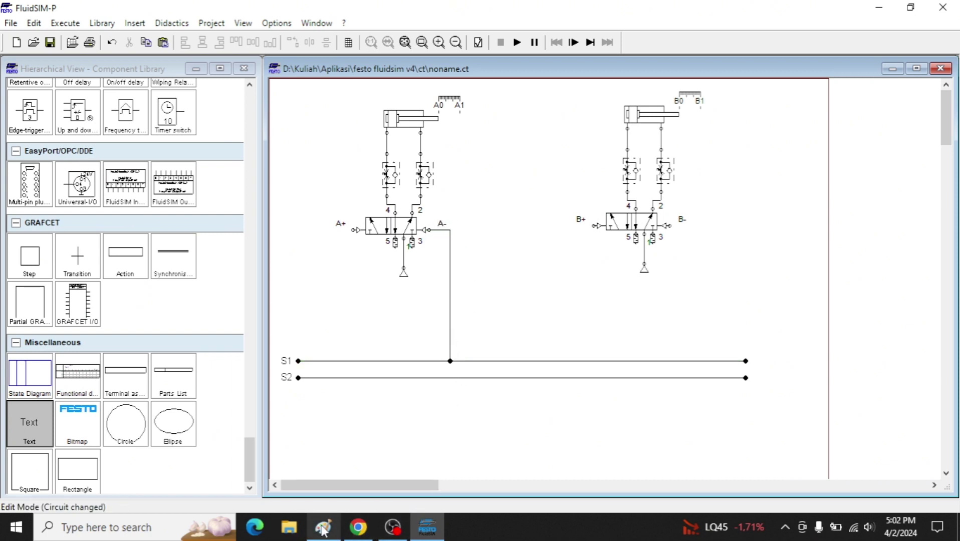
Step: Recheck the sketch in Paint and place a 3/n way valve between the cylinder circuits with left roller actuation and right spring return
key("alt+Tab")
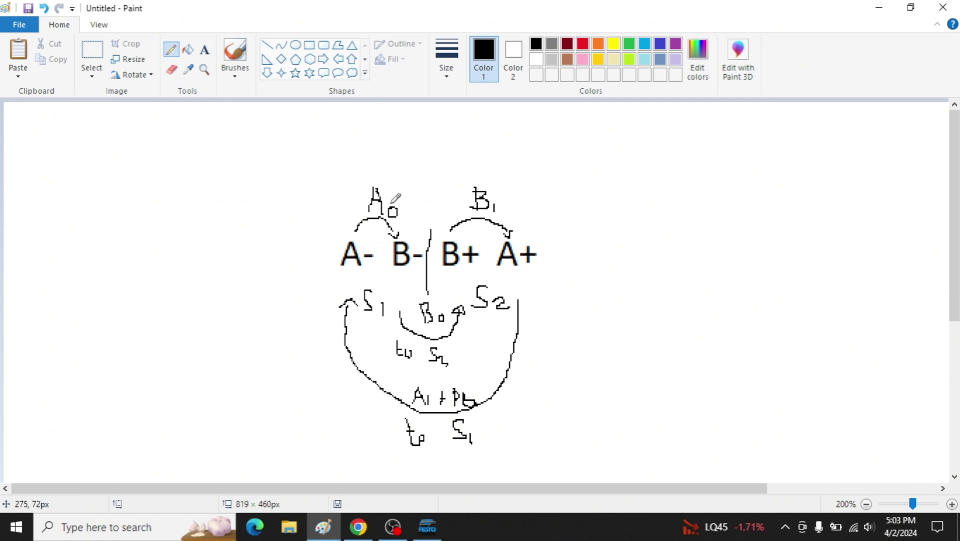
key("alt+Tab")
mouse_move(247, 346)
left_mouse_down()
mouse_move(247, 406)
mouse_move(247, 200)
left_mouse_up()
scroll(117, 183, "up", 3)
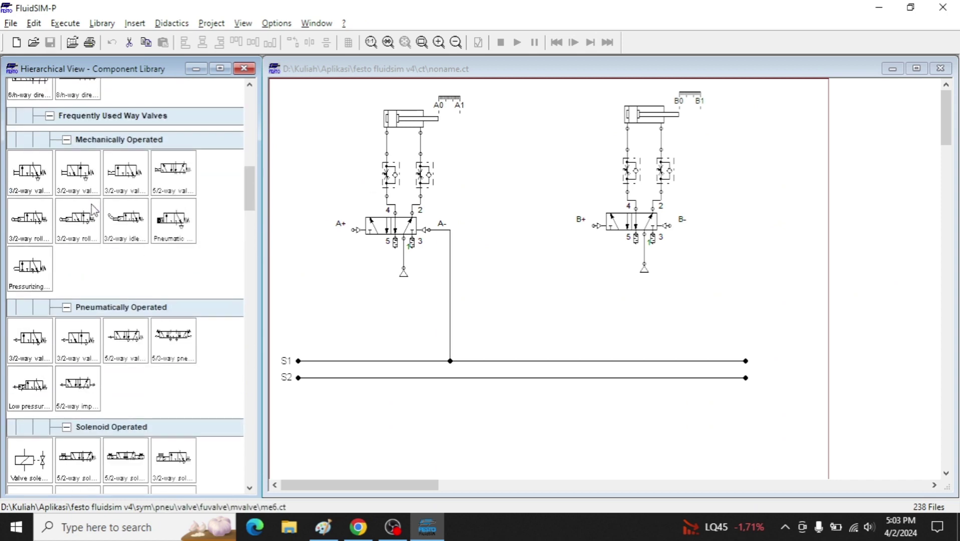
scroll(83, 192, "up", 3)
left_click_drag(81, 191, 481, 290)
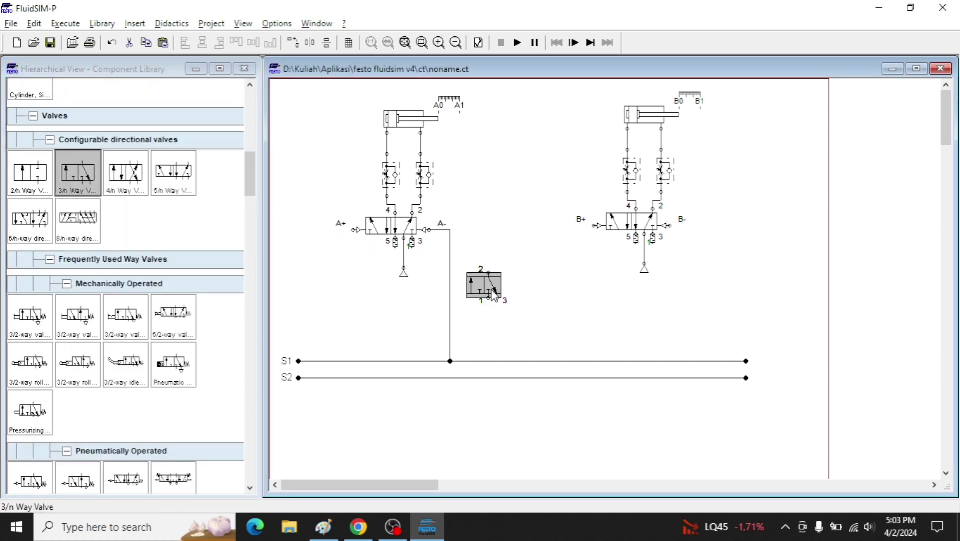
left_click(584, 119)
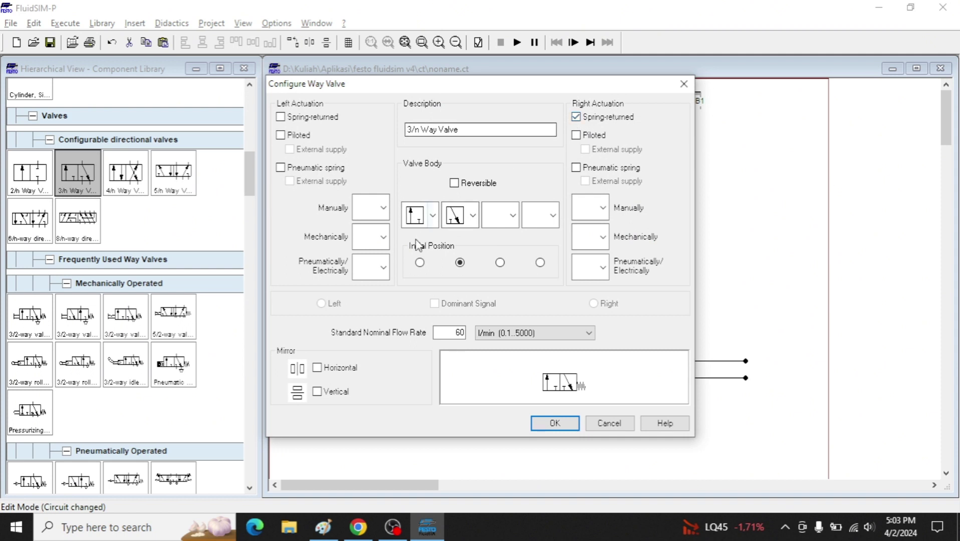
scroll(370, 240, "down", 1)
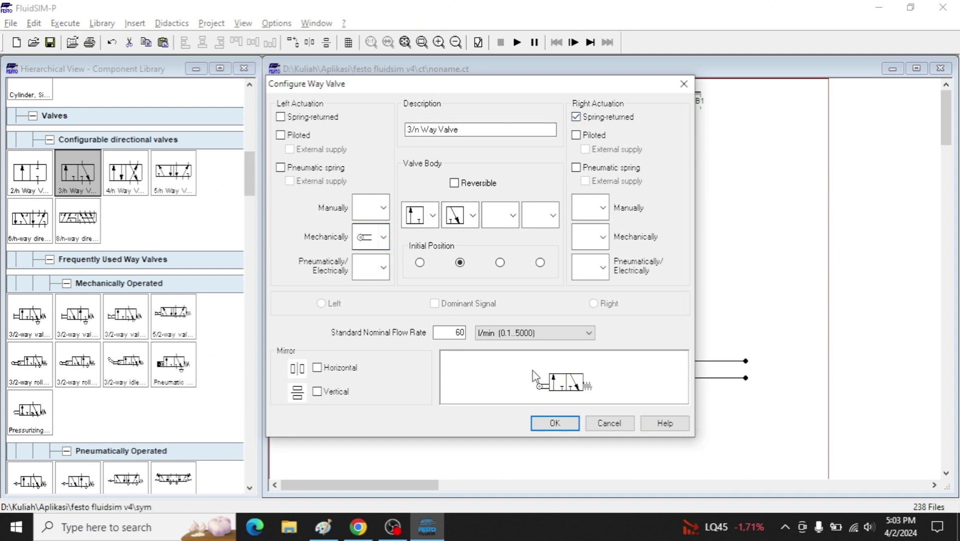
left_click(554, 423)
Step: Fit a silencer to exhaust port 3 of the new 3/n way valve and label its roller actuator A0, following the Paint sketch
double_click(496, 299)
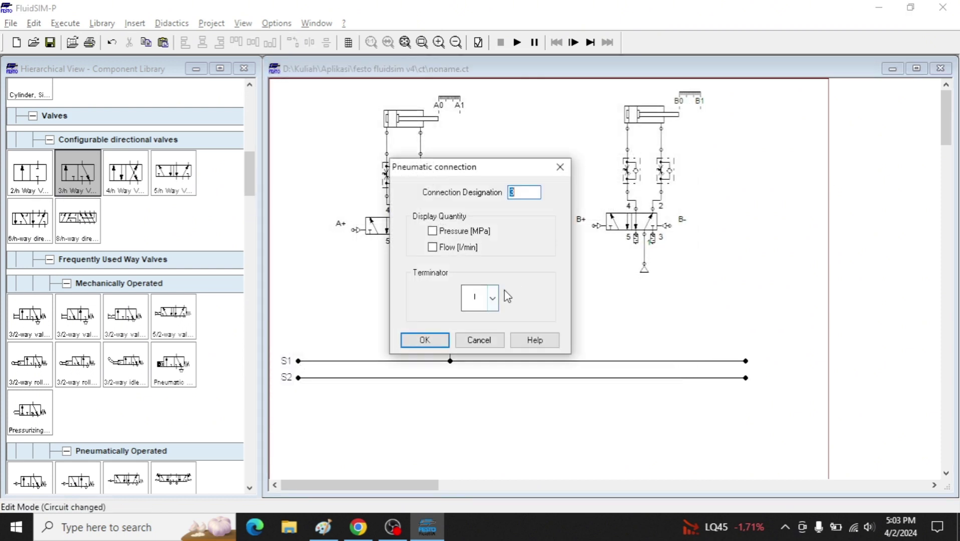
left_click(425, 340)
left_click(469, 294)
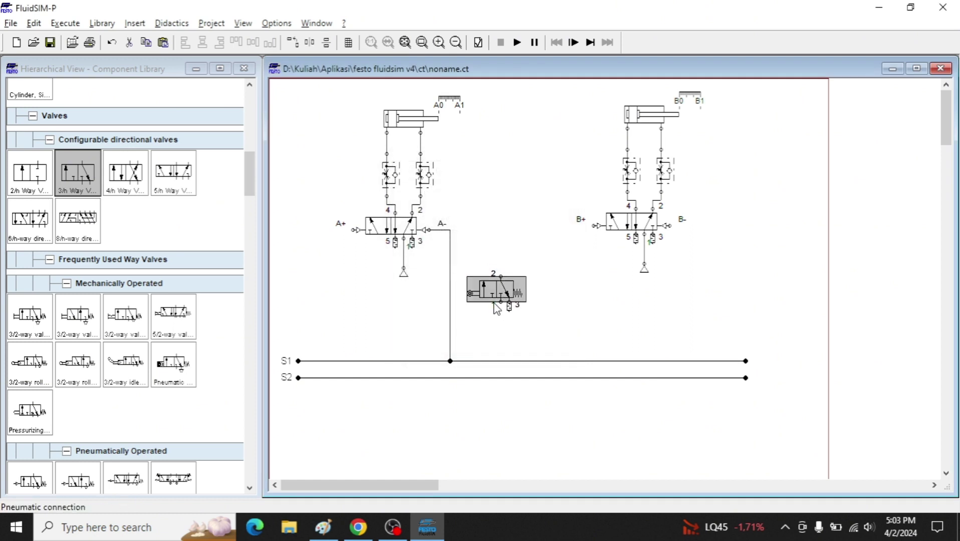
double_click(470, 294)
key("alt+Tab")
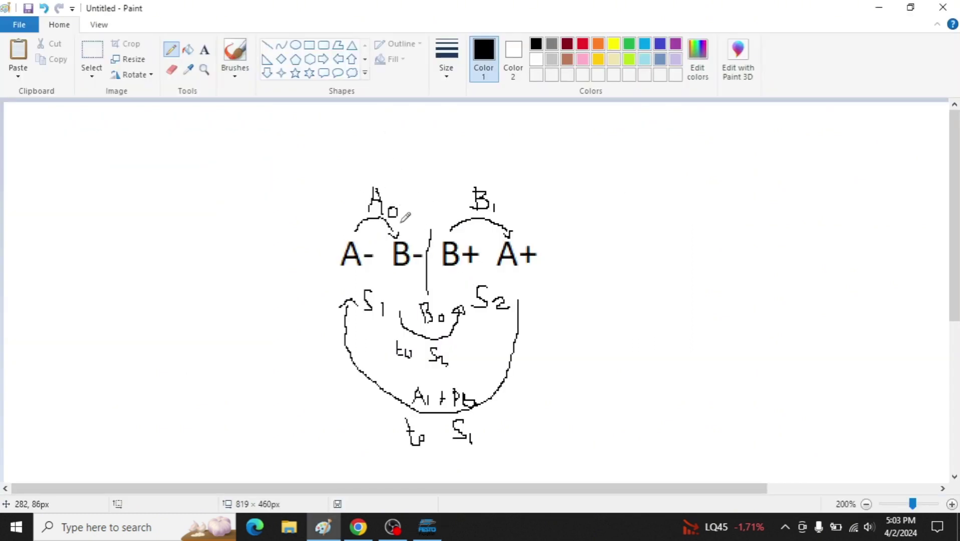
key("alt+Tab")
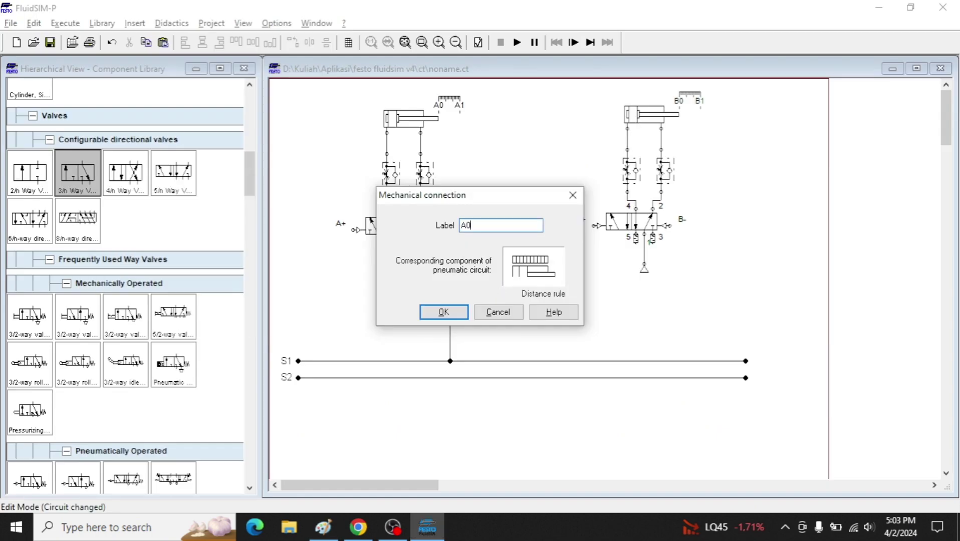
key("Return")
Step: Move the A0 roller valve below cylinder B's way valve, just above group line S1 near its end
left_click_drag(510, 290, 687, 303)
key("alt+Tab")
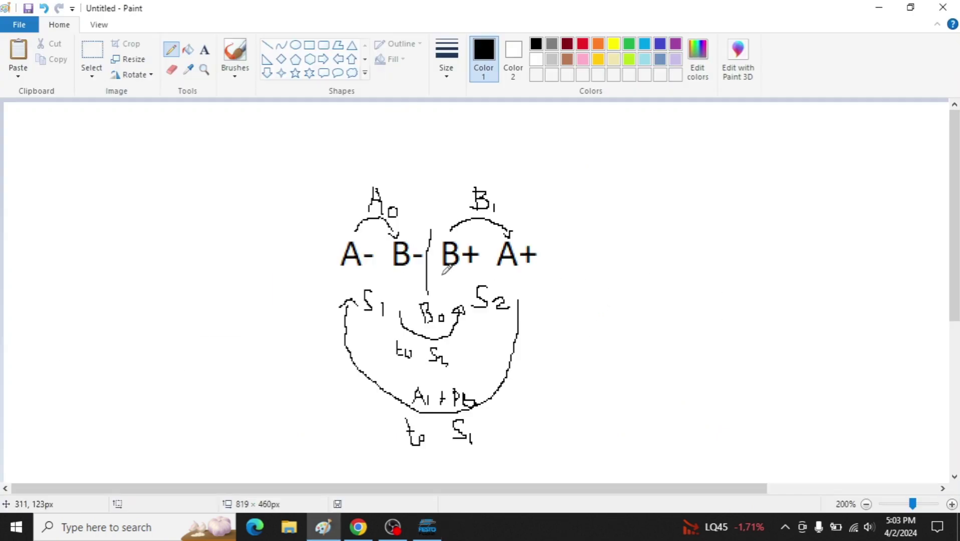
key("alt+Tab")
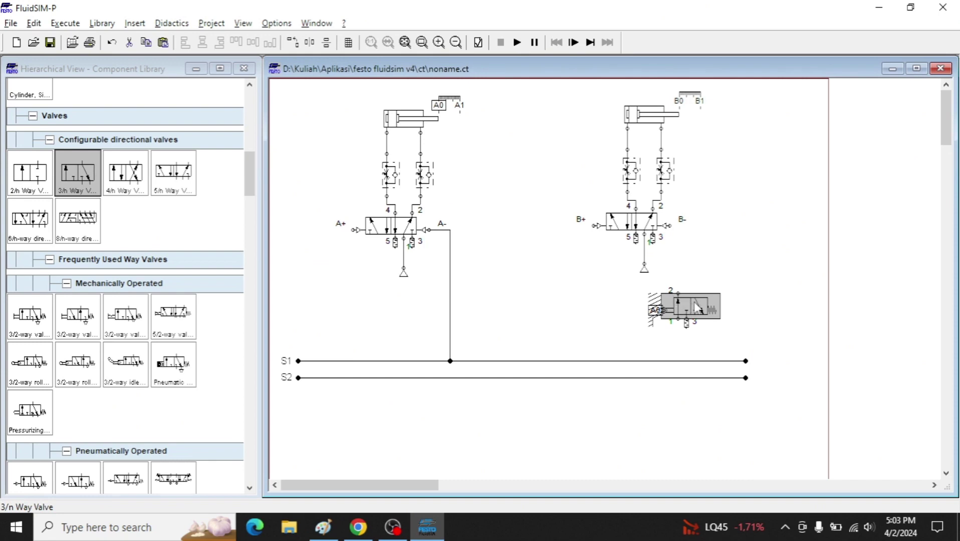
mouse_move(698, 308)
left_mouse_down()
mouse_move(723, 313)
mouse_move(722, 298)
left_mouse_up()
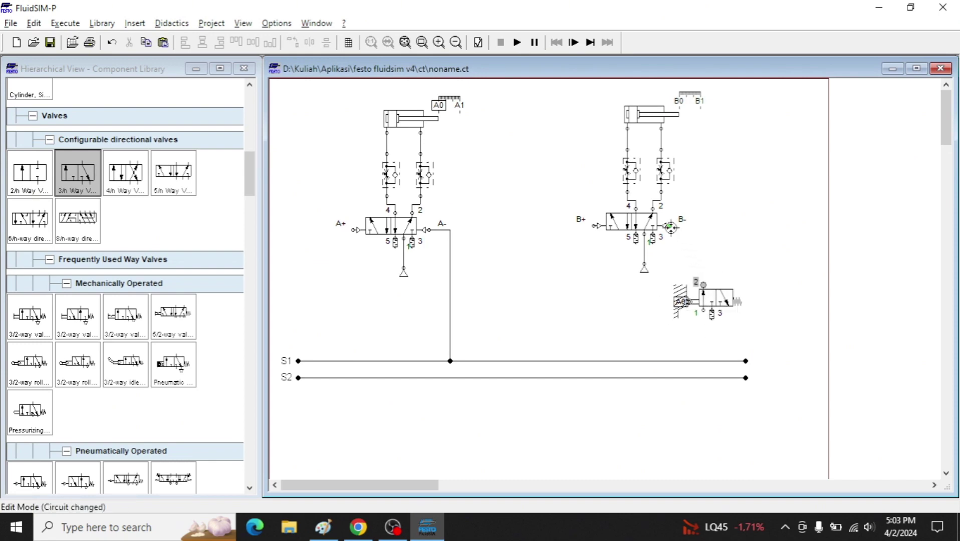
Step: Recheck the sketch in Paint and connect the A0 valve's port 2 to pilot port B- and port 1 to group line S1
key("alt+Tab")
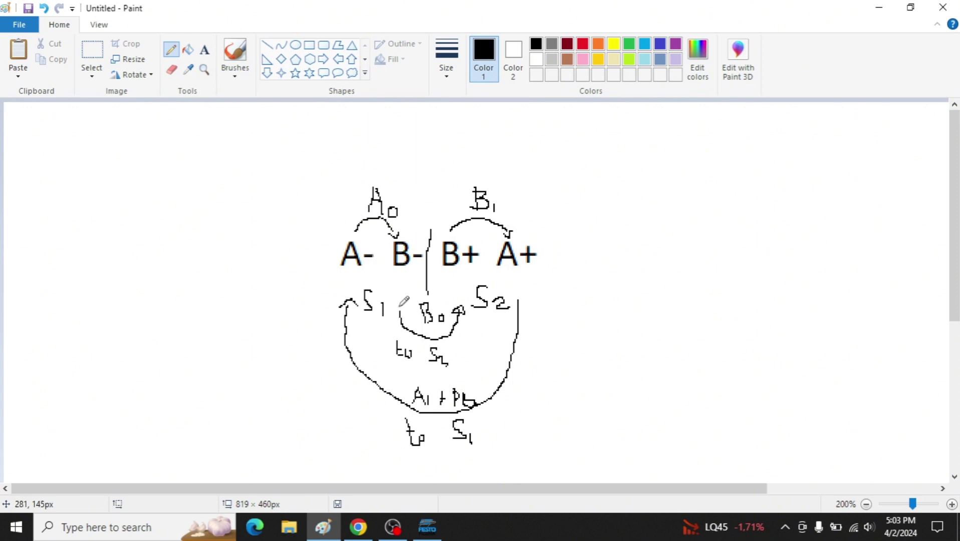
key("alt+Tab")
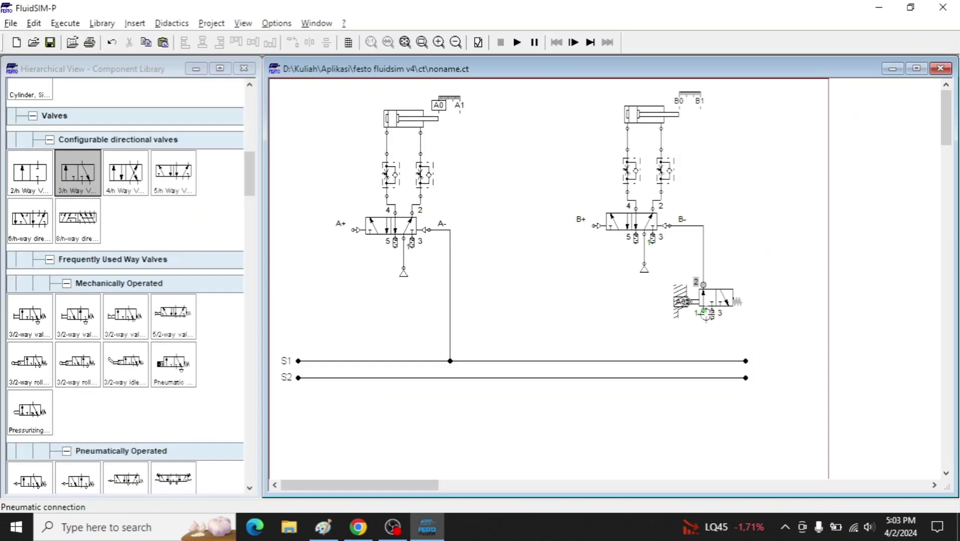
left_click_drag(710, 360, 707, 360)
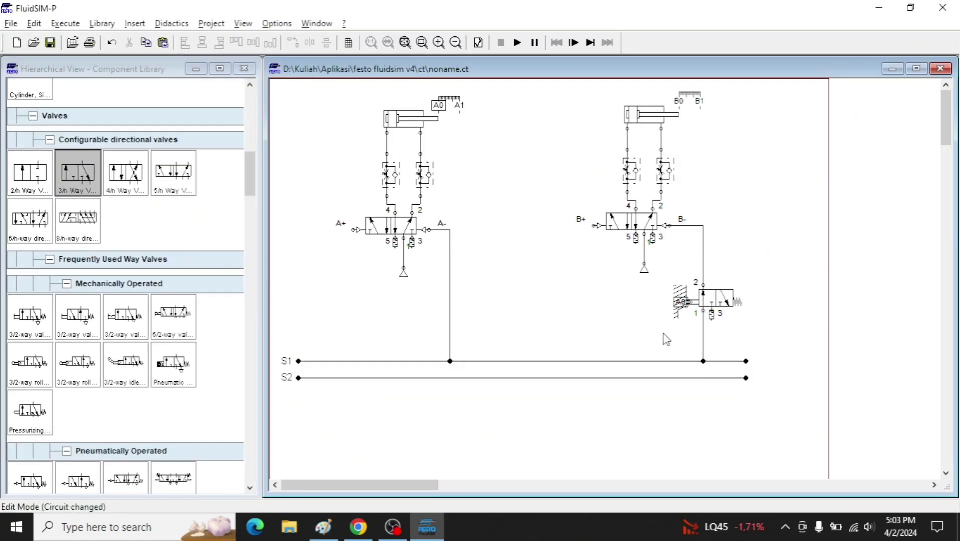
Step: Consult the Paint sketch, duplicate cylinder A's 5/n way valve, and place the copy below group line S2 as the group valve
key("alt+Tab")
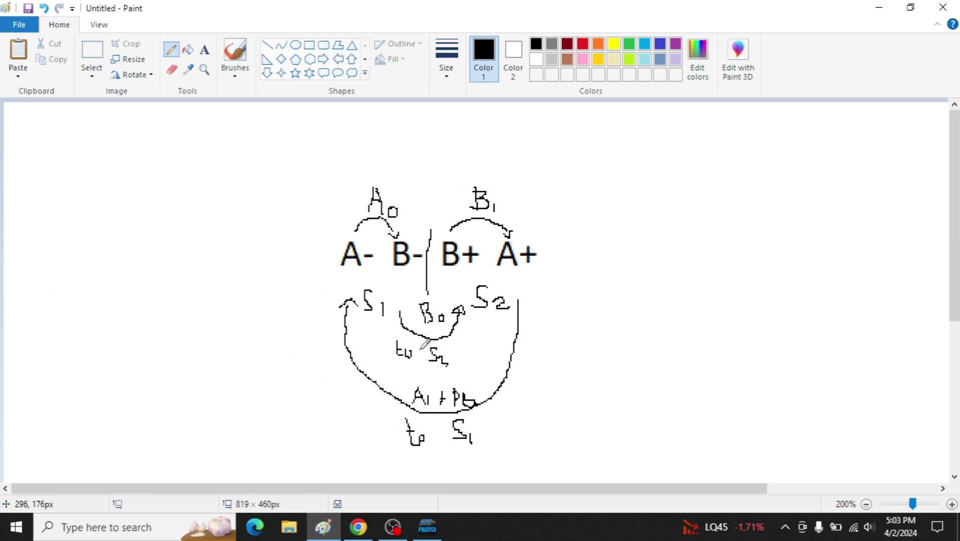
key("alt+Tab")
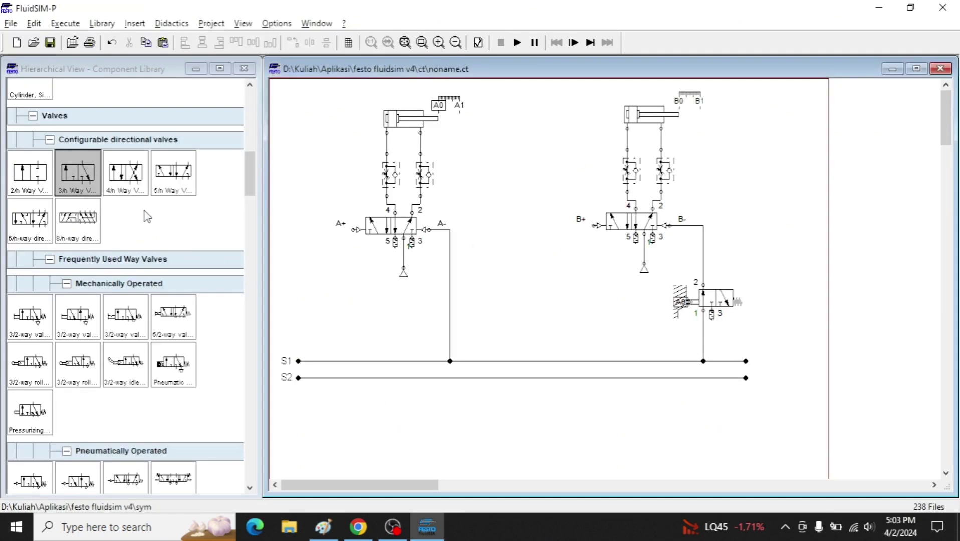
mouse_move(175, 180)
left_mouse_down()
mouse_move(540, 450)
mouse_move(521, 301)
left_mouse_up()
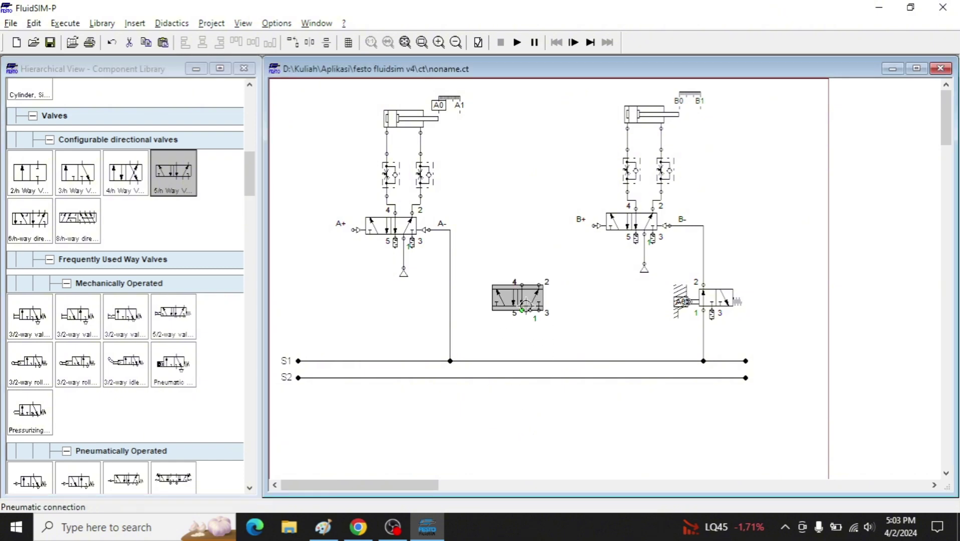
key("Delete")
left_click(388, 228)
key("ctrl+c")
key("ctrl+v")
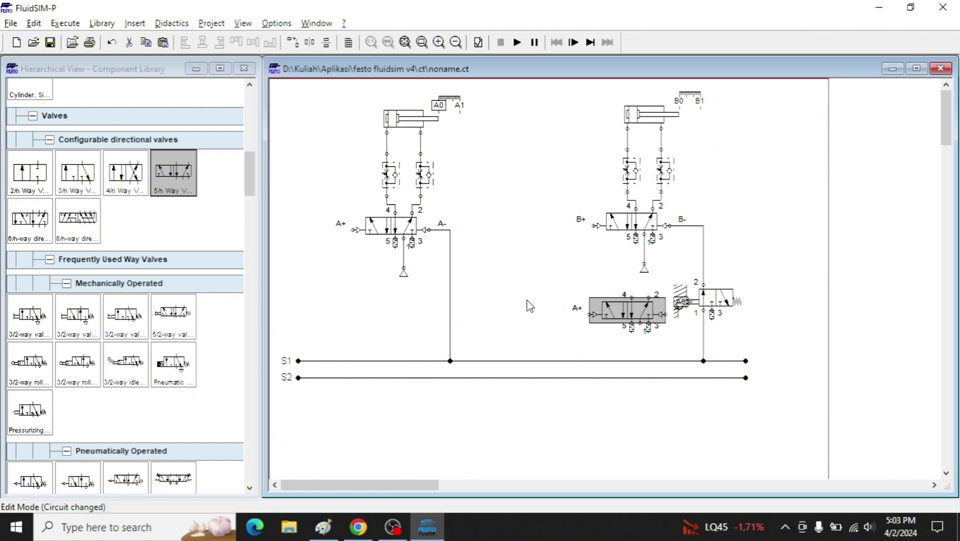
scroll(527, 307, "down", 3)
left_click_drag(629, 228, 552, 339)
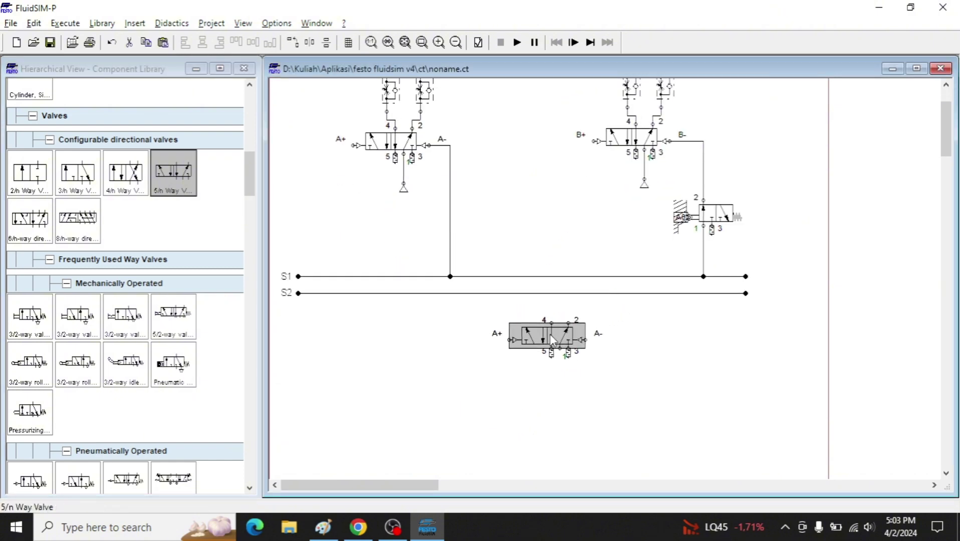
Step: Clear the A+ and A- designations from the pilot ports of the valve below group line S2
double_click(512, 340)
key("Delete")
key("Return")
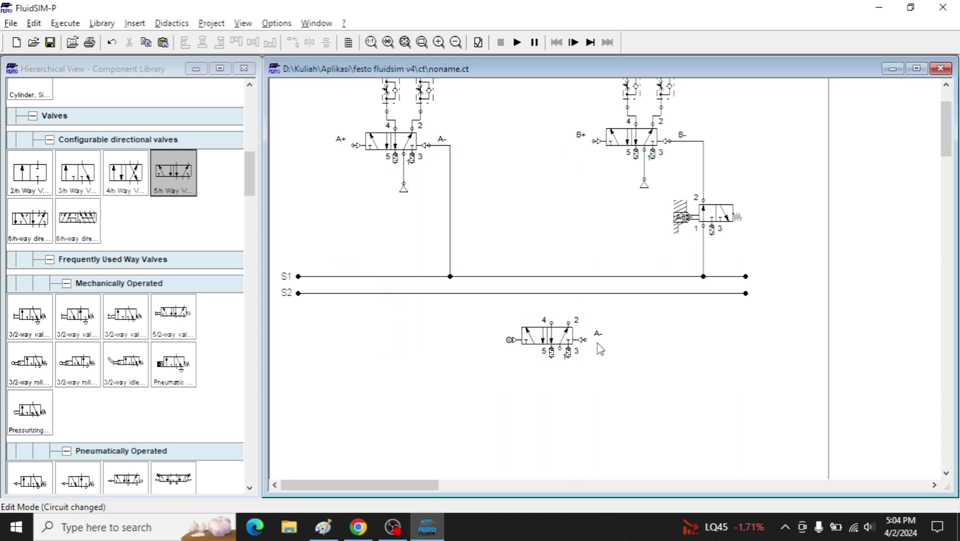
double_click(583, 339)
key("Delete")
key("Return")
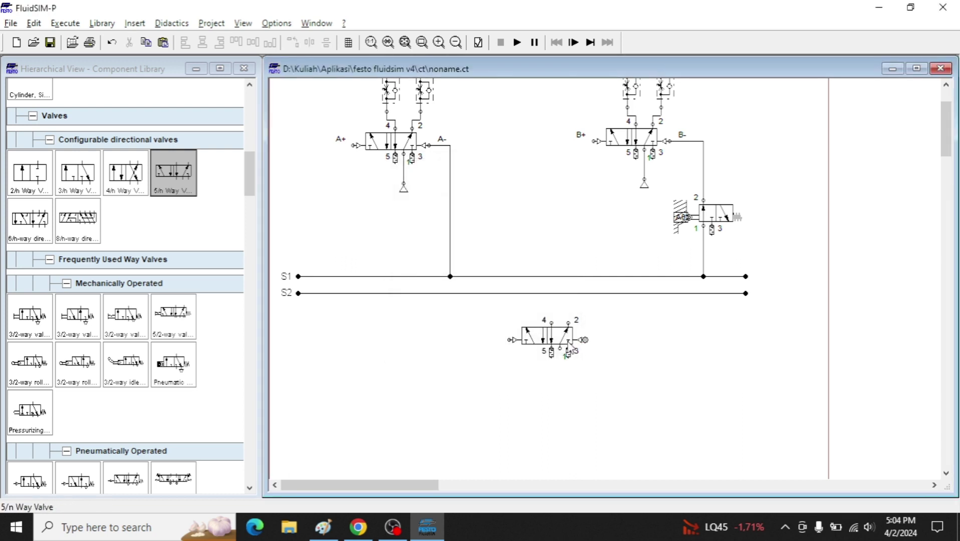
Step: Shift the group valve slightly down and left and attach a compressed air supply to its port 1
left_click_drag(569, 345, 550, 355)
scroll(179, 212, "up", 10)
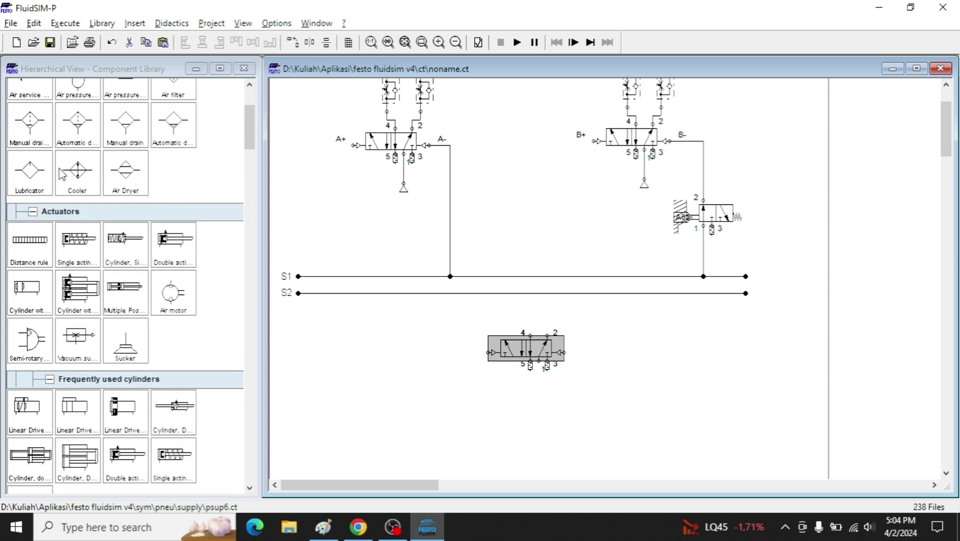
left_click_drag(50, 149, 542, 389)
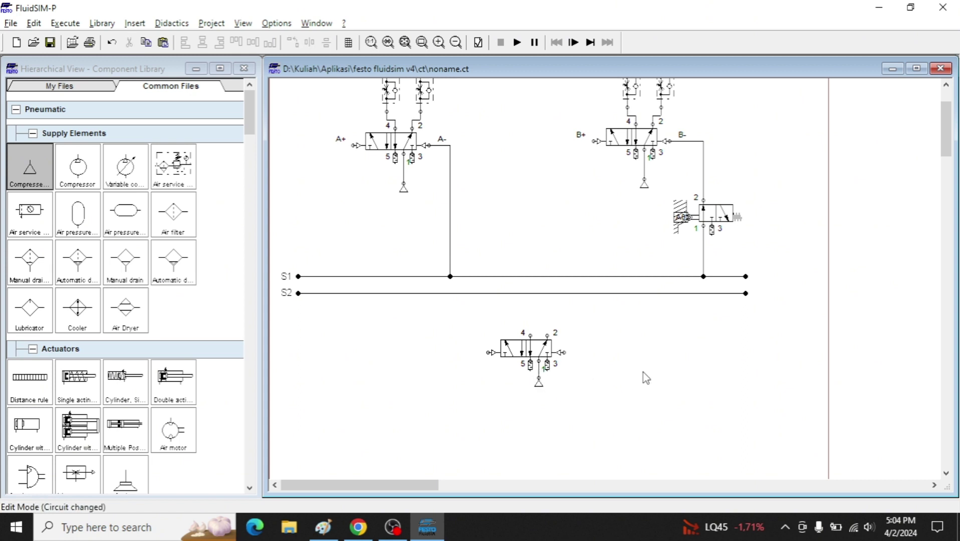
Step: Check the Paint sketch, paste a copy of the A0 roller valve below and right of the group valve, and label it B0
key("alt+Tab")
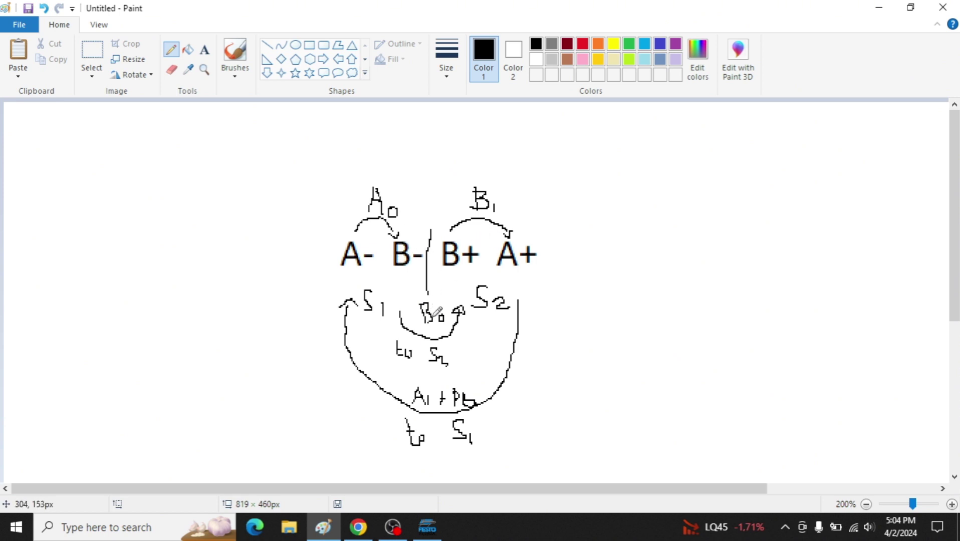
key("alt+Tab")
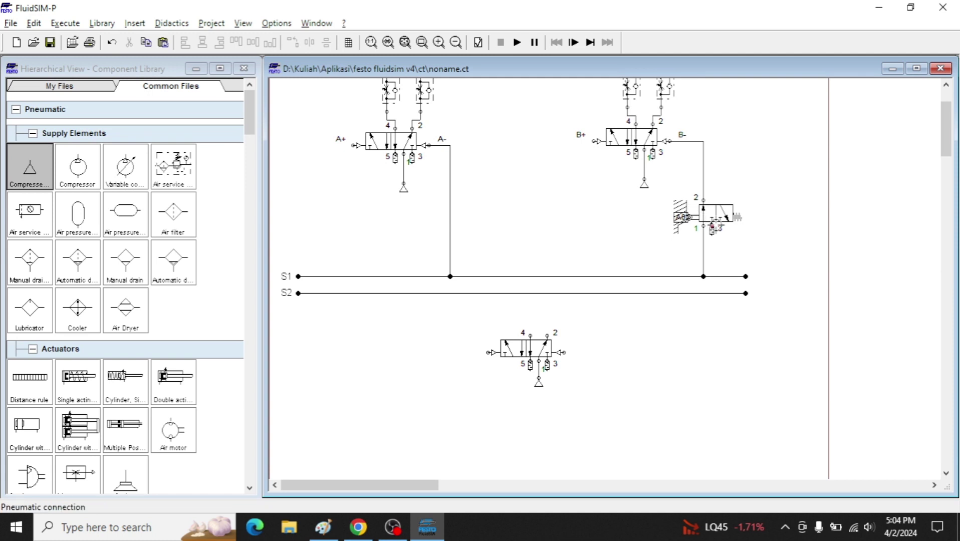
left_click(716, 225)
key("ctrl+v")
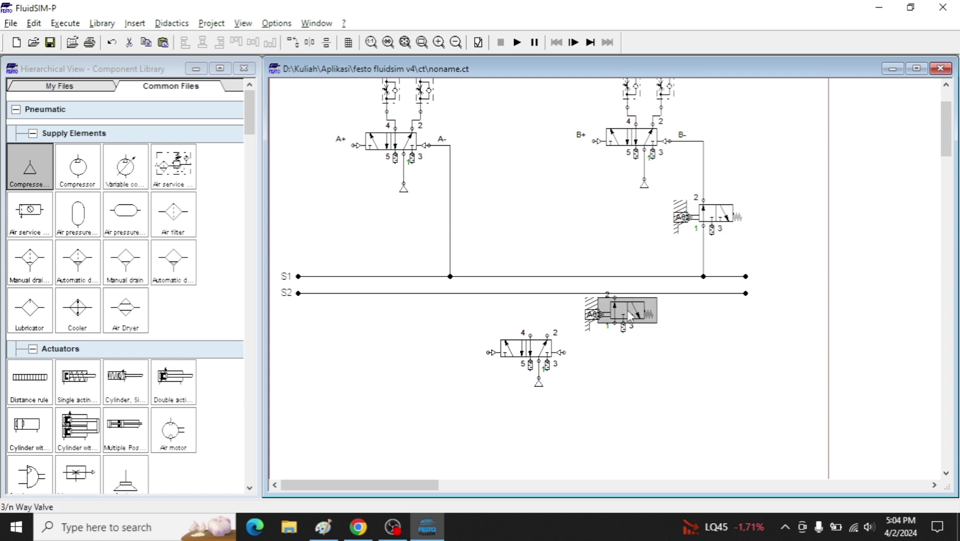
left_click_drag(630, 315, 629, 399)
double_click(600, 404)
type("B0")
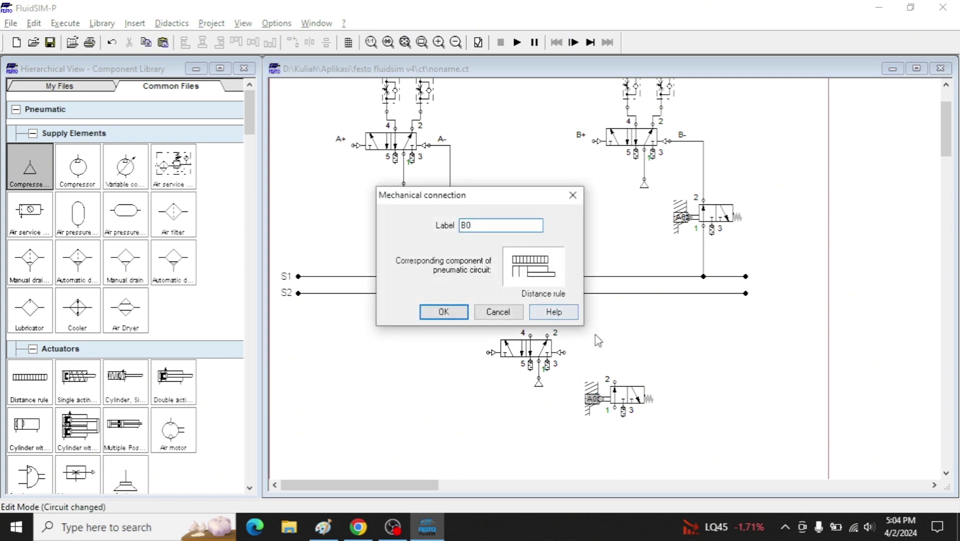
key("Return")
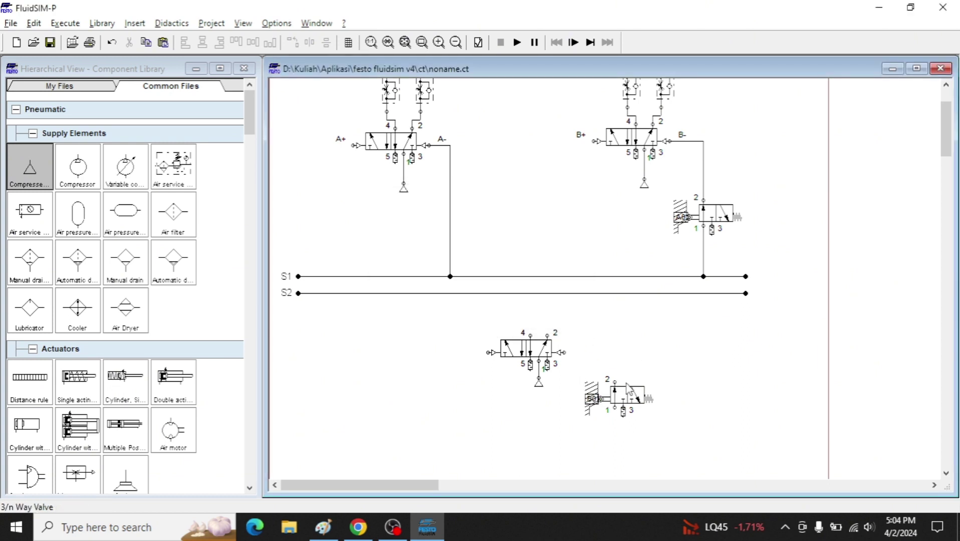
Step: Following the Paint sketch, connect the B0 valve's port 1 to group line S1 and port 2 to the group valve's right pilot port
key("alt+Tab")
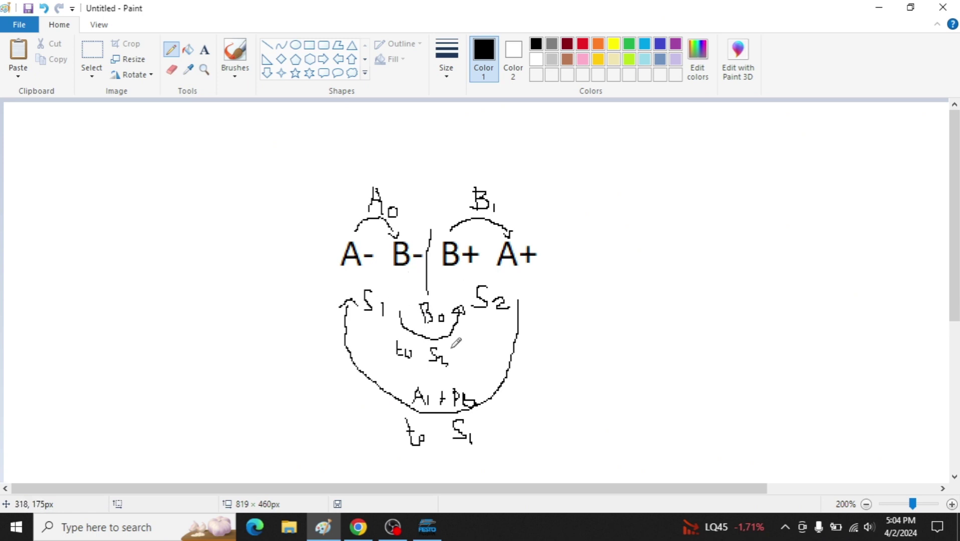
key("alt+Tab")
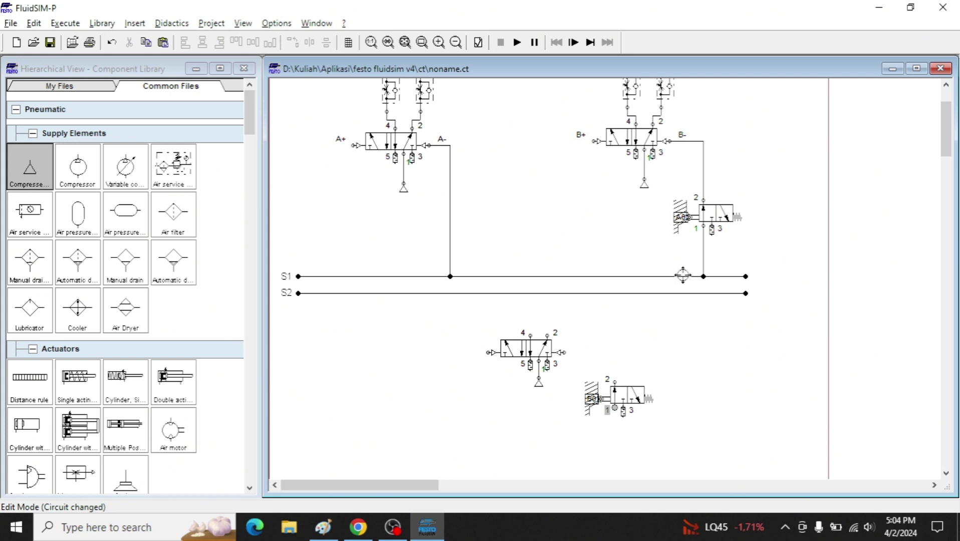
left_click_drag(683, 275, 682, 276)
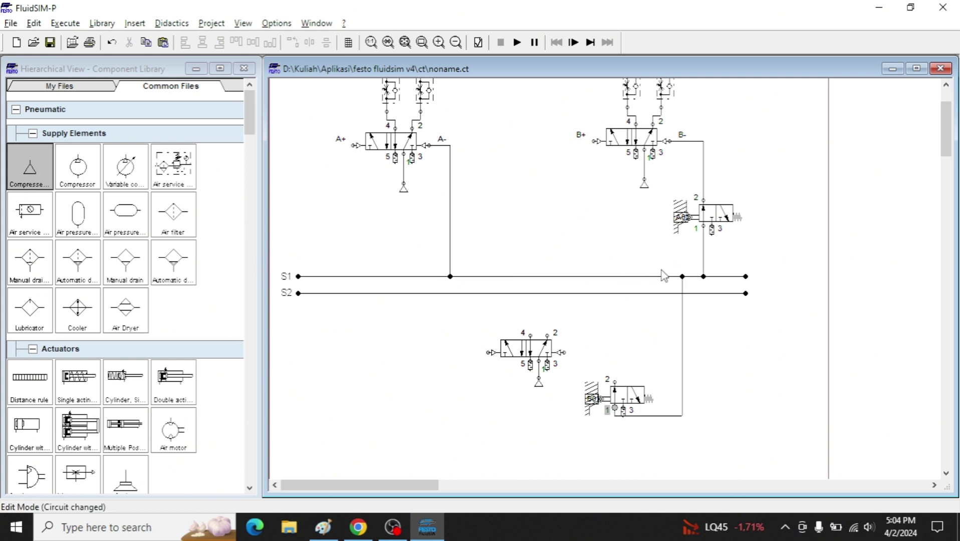
left_click_drag(689, 435, 565, 353)
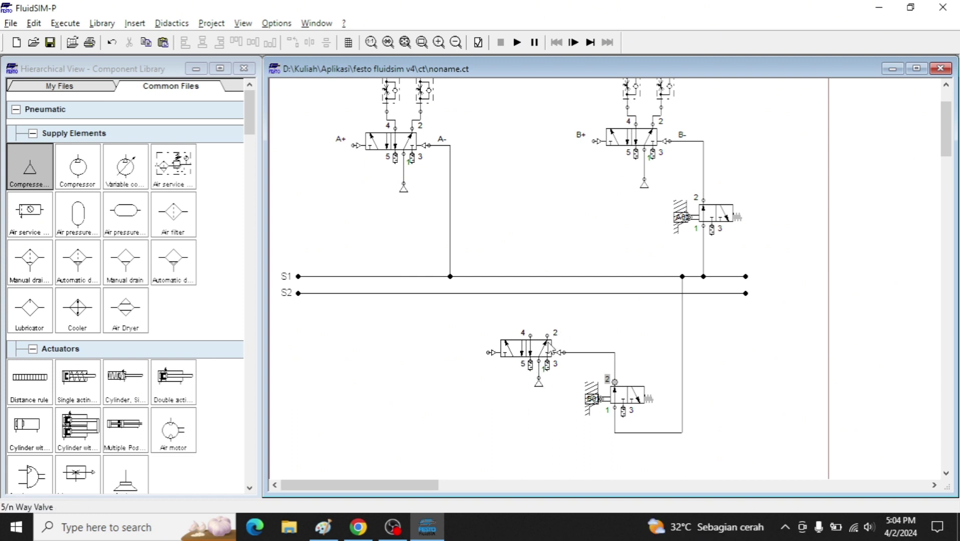
Step: Check the sketch in Paint and connect the group valve's port 2 to group line S2
key("alt+Tab")
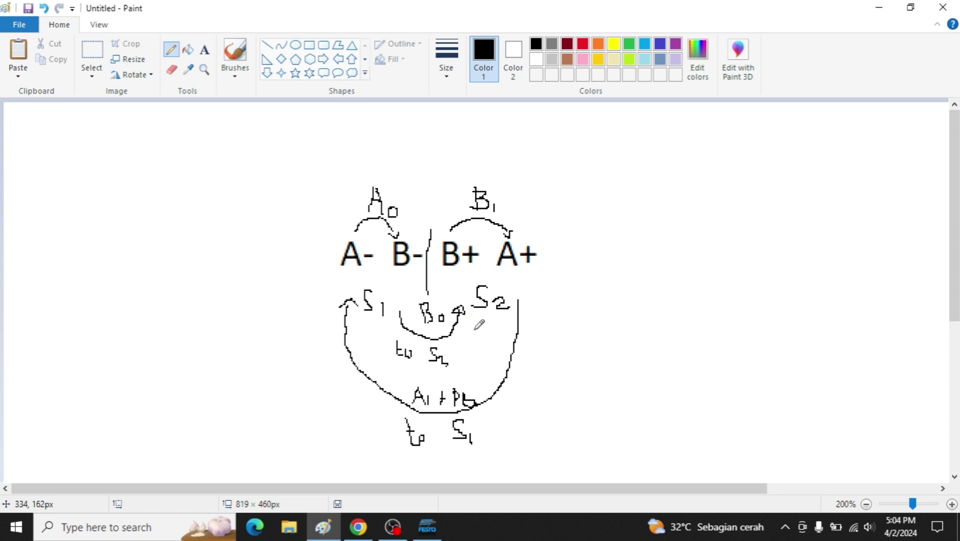
key("alt+Tab")
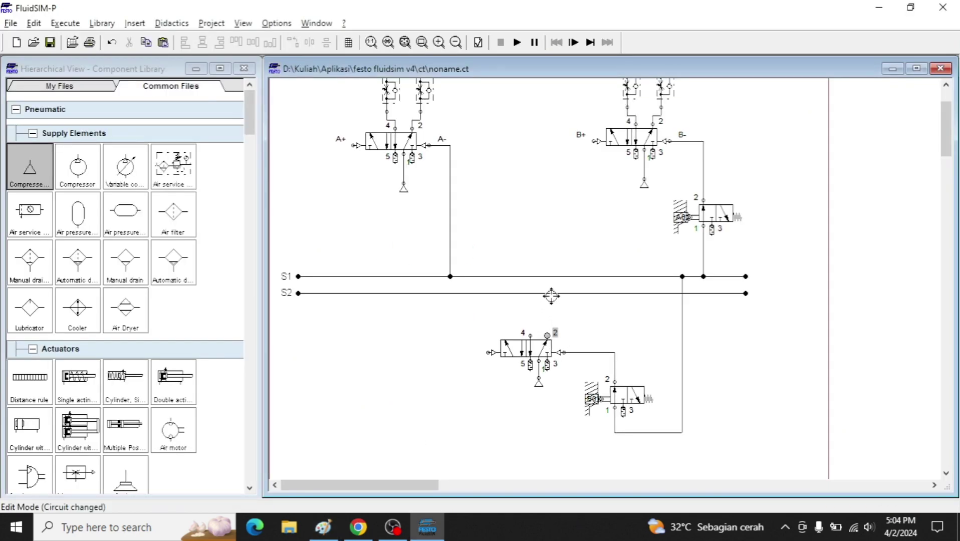
left_click_drag(551, 296, 549, 293)
Step: Review the sequence in Paint and connect pilot port B+ of cylinder B's way valve to group line S2
key("alt+Tab")
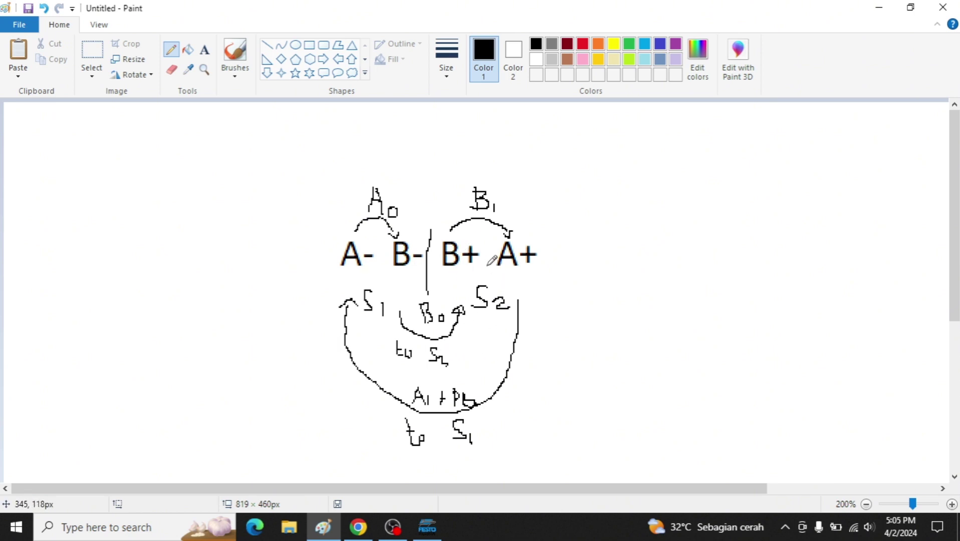
key("alt+Tab")
scroll(582, 220, "up", 1)
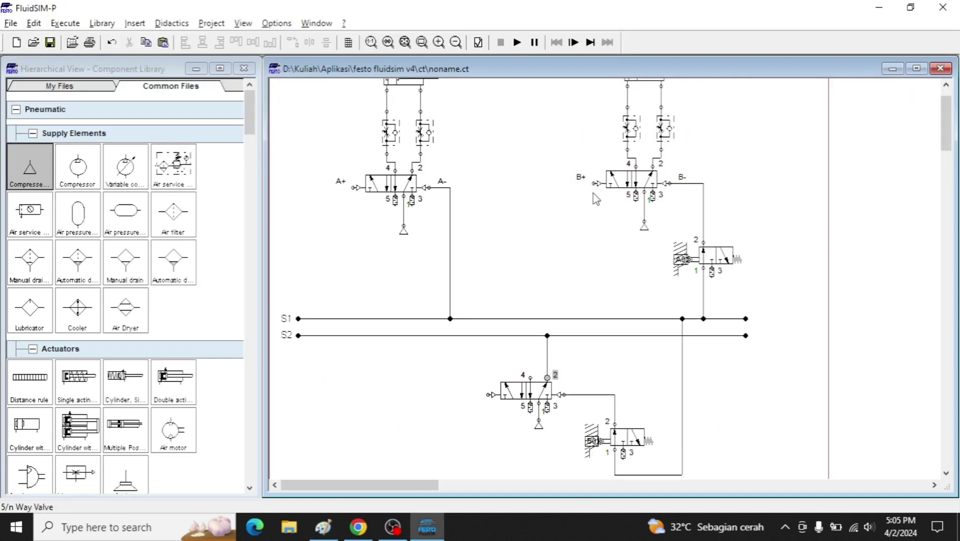
left_click_drag(570, 241, 564, 336)
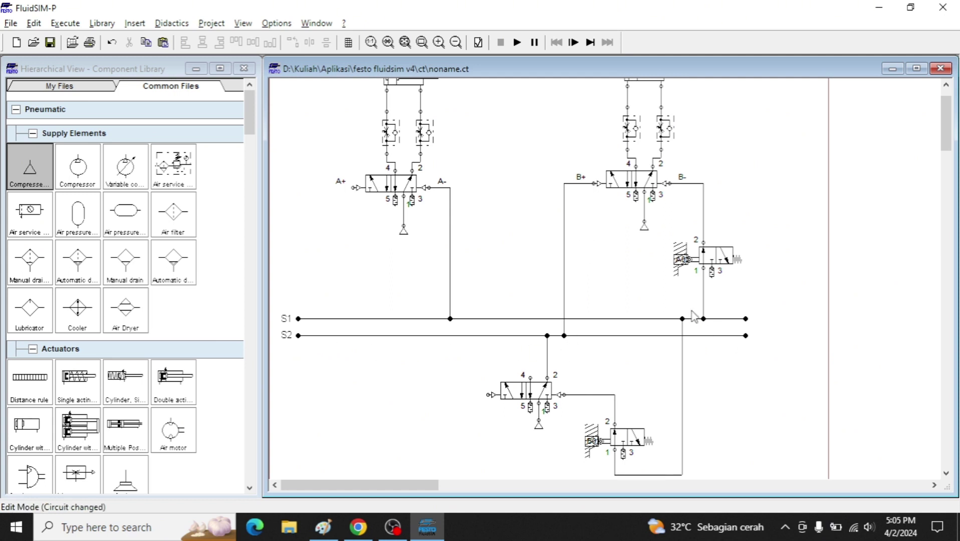
Step: Check the Paint sketch, place a copy of the A0 roller valve below cylinder A's way valve near A+, and label it B1
key("alt+Tab")
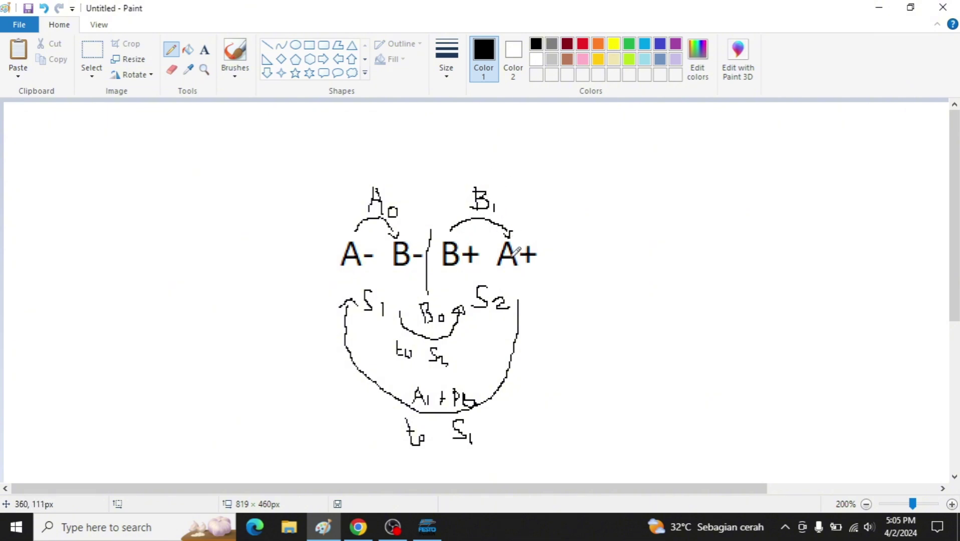
key("alt+Tab")
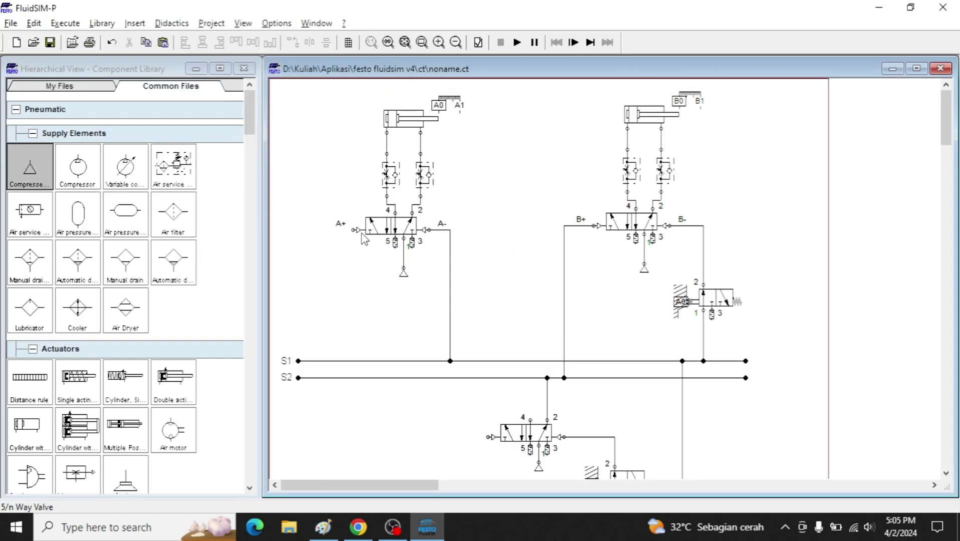
key("alt+Tab")
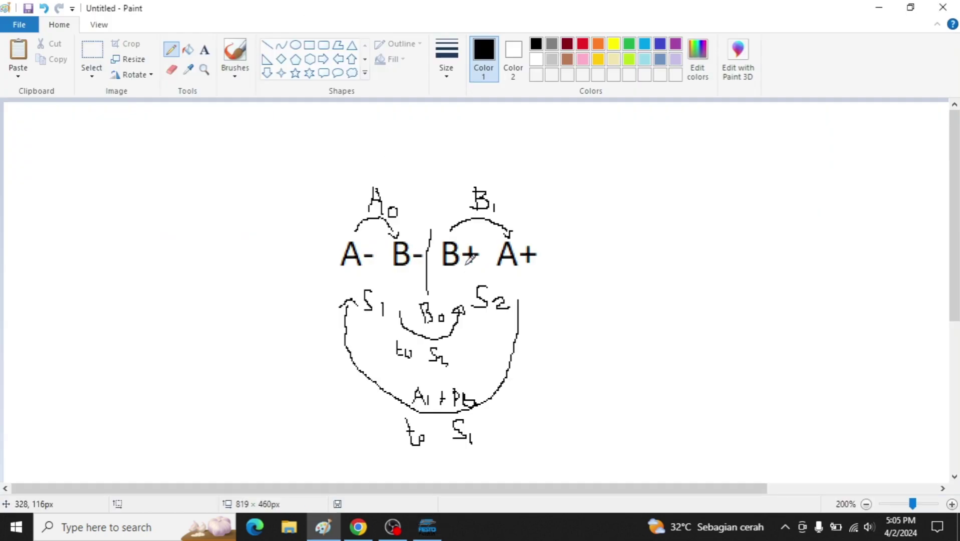
key("alt+Tab")
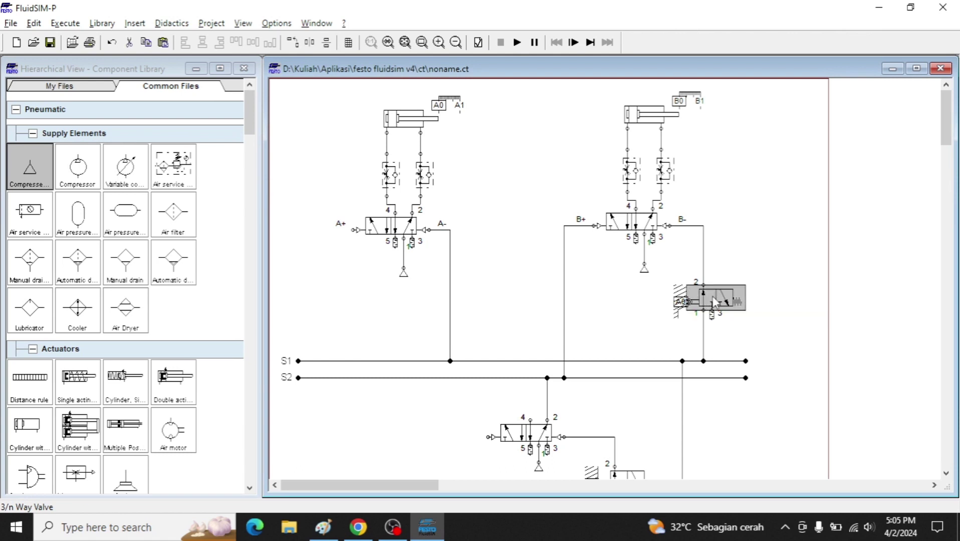
left_click_drag(629, 308, 343, 299)
double_click(316, 310)
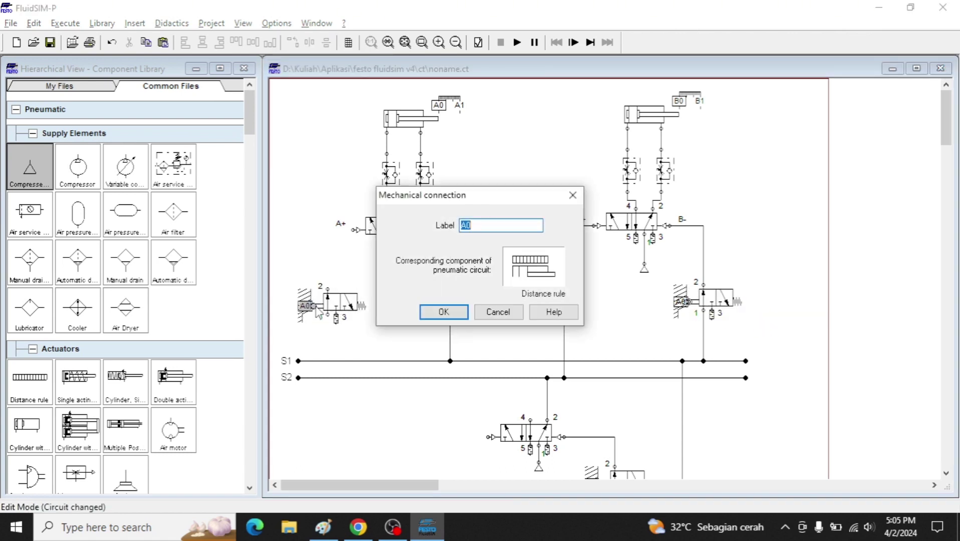
type("B1")
key("Return")
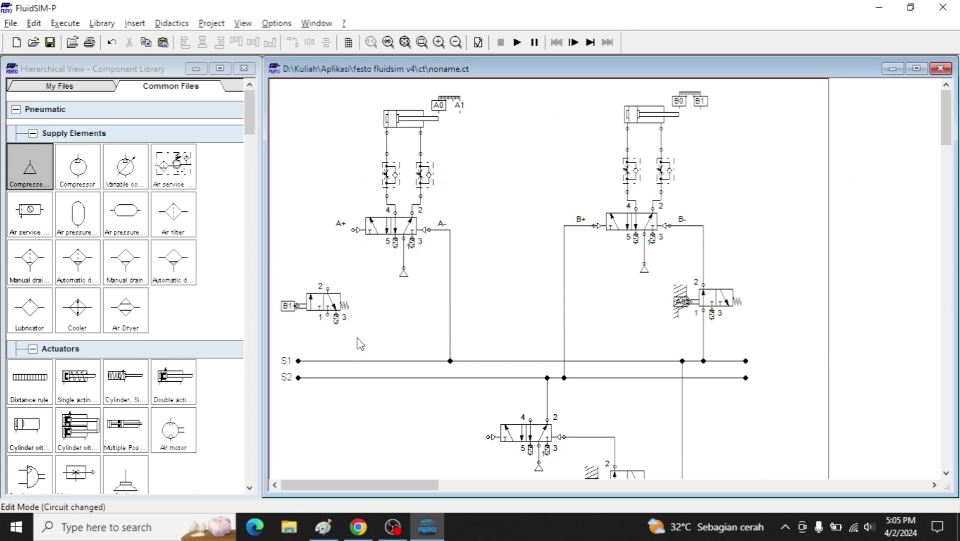
Step: Connect the B1 valve's port 2 to pilot port A+ of cylinder A's way valve
left_click(323, 290)
left_click(375, 296)
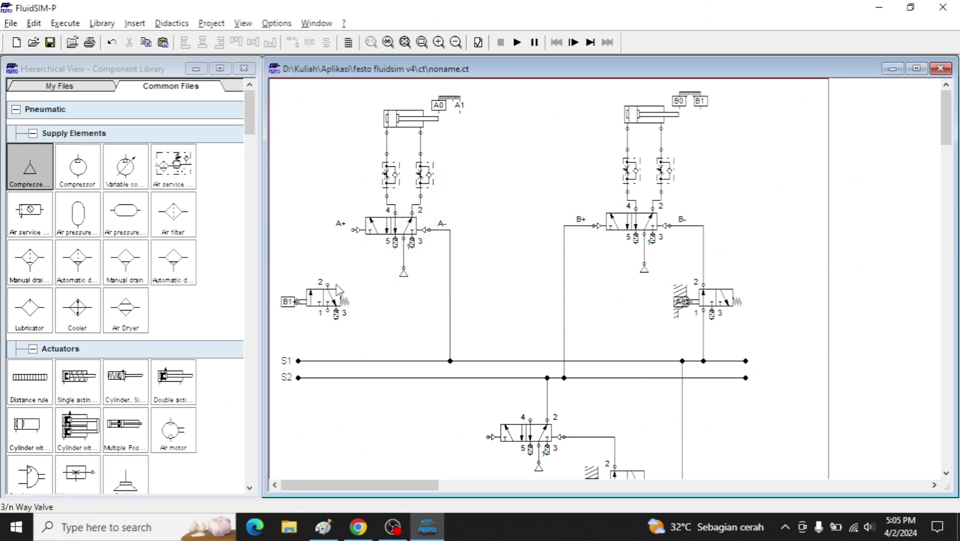
left_click_drag(328, 284, 351, 230)
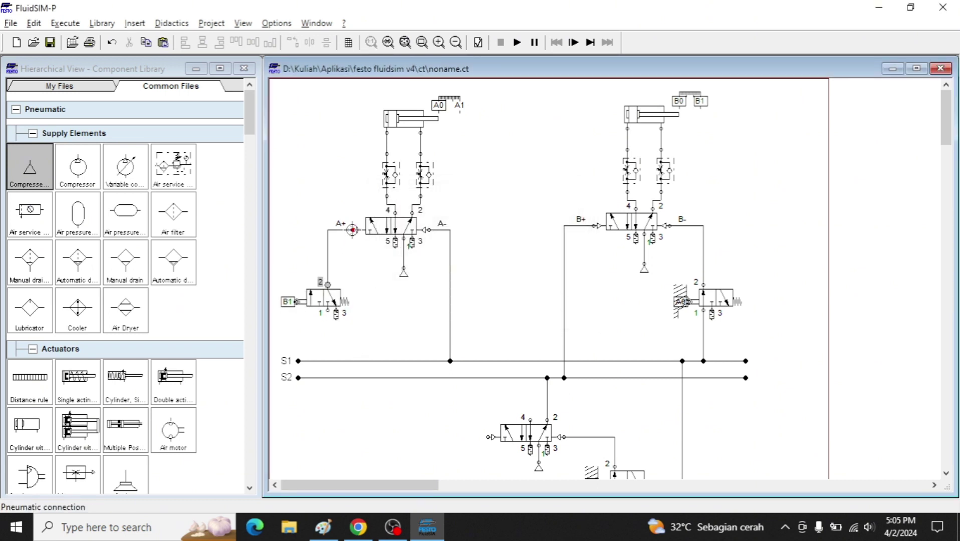
Step: Check the group of A+ in the Paint sketch and connect the B1 valve's port 1 to group line S2
key("alt+Tab")
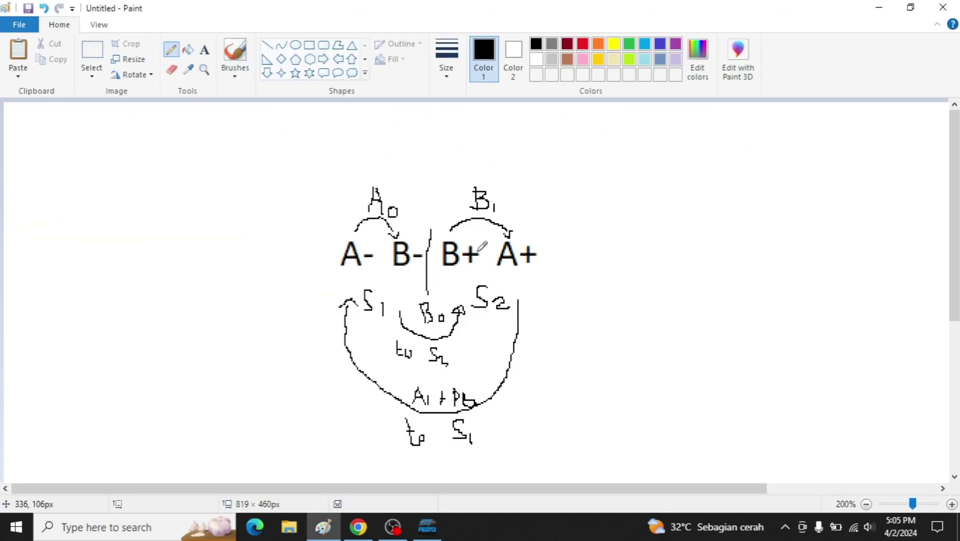
key("alt+Tab")
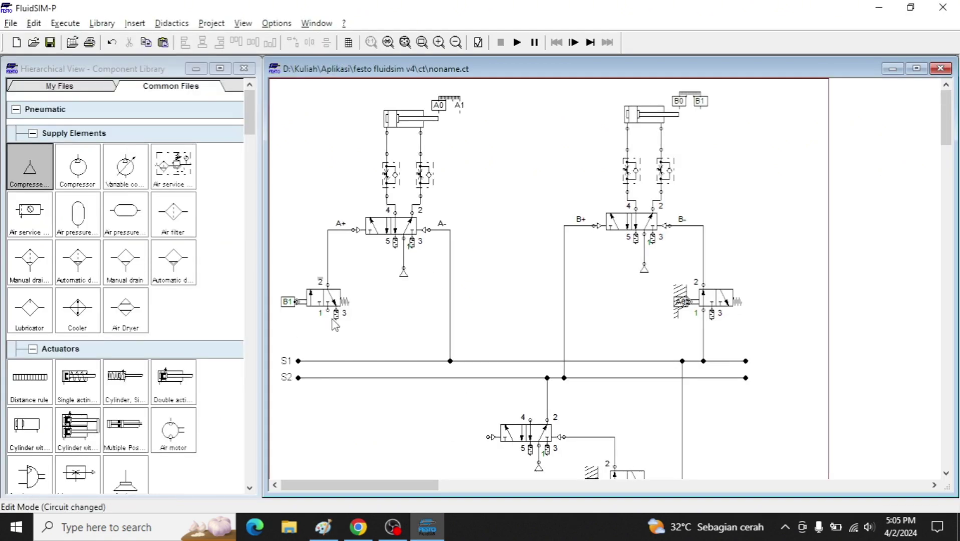
key("alt+Tab")
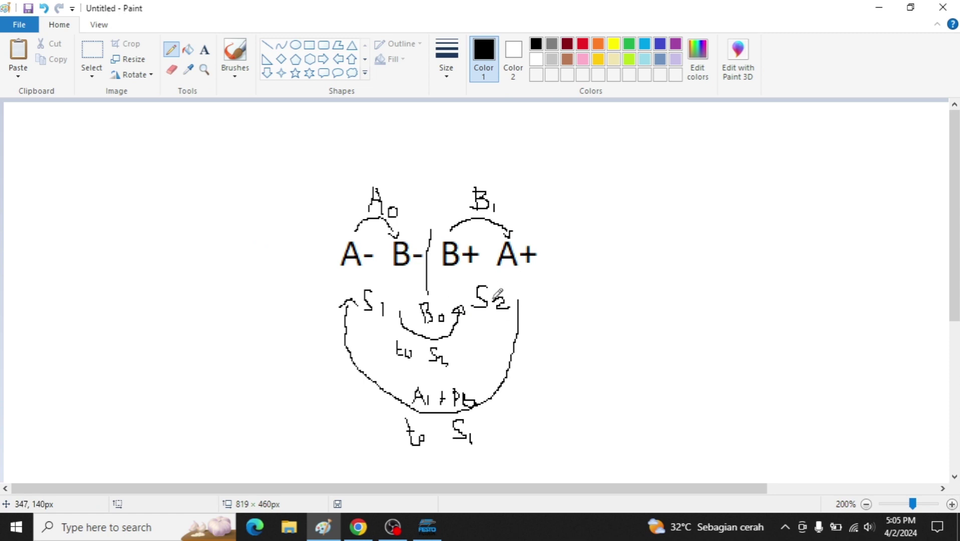
key("alt+Tab")
left_click_drag(327, 311, 322, 378)
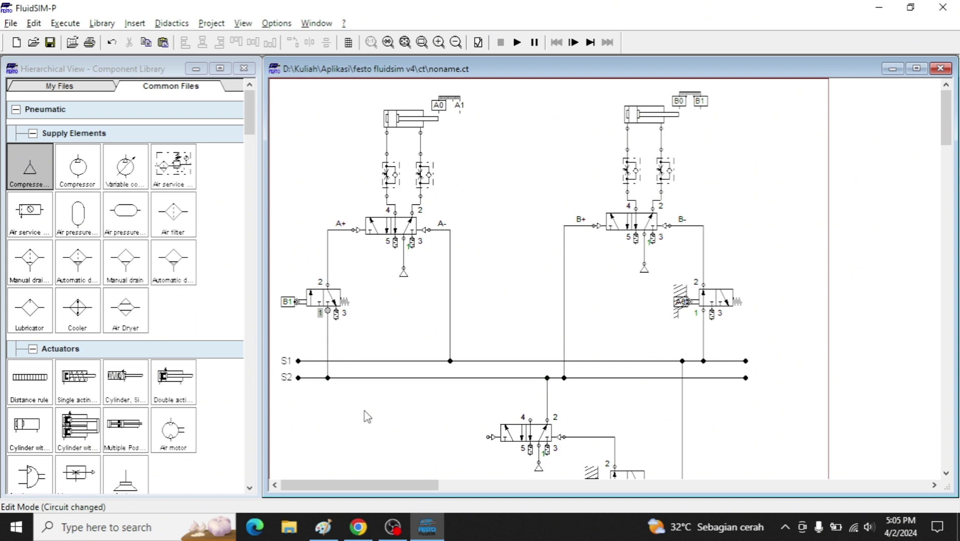
Step: Review the change to S1 in Paint and place a copy of the B1 valve below and left of the group valve
key("alt+Tab")
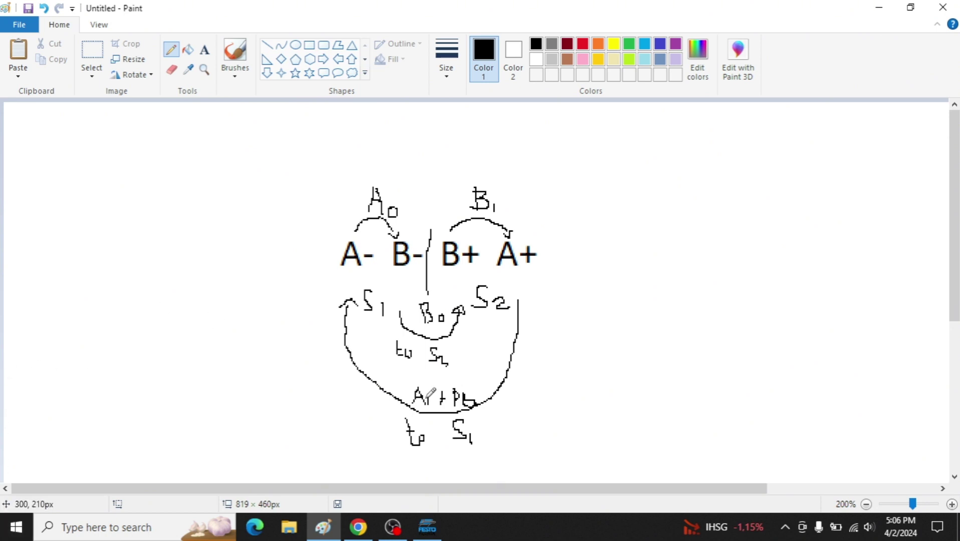
scroll(437, 423, "down", 2)
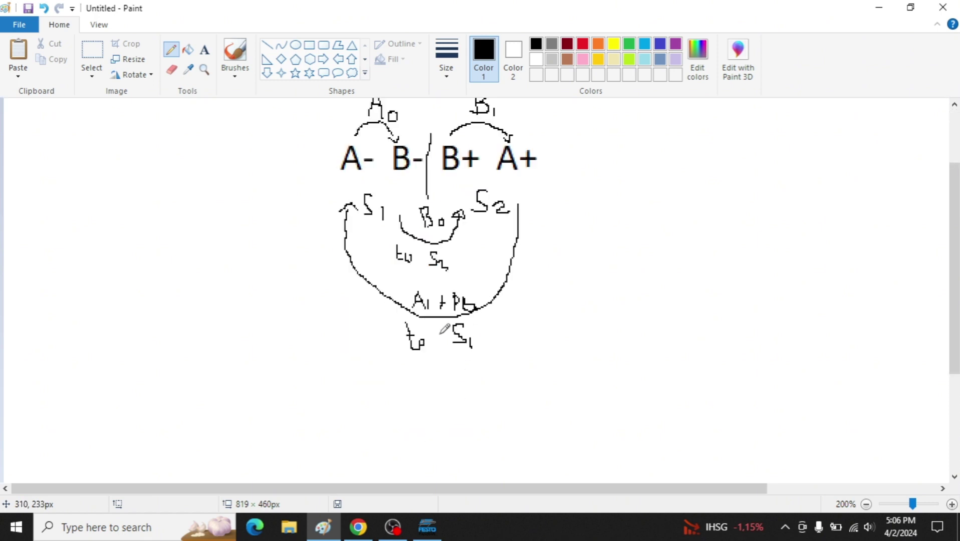
key("alt+Tab")
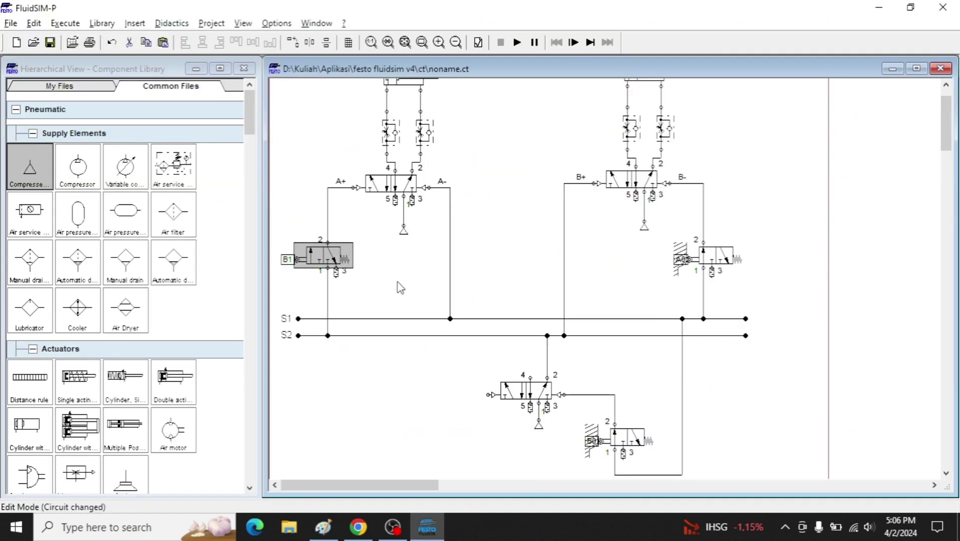
left_click_drag(399, 287, 443, 441)
scroll(456, 398, "down", 3)
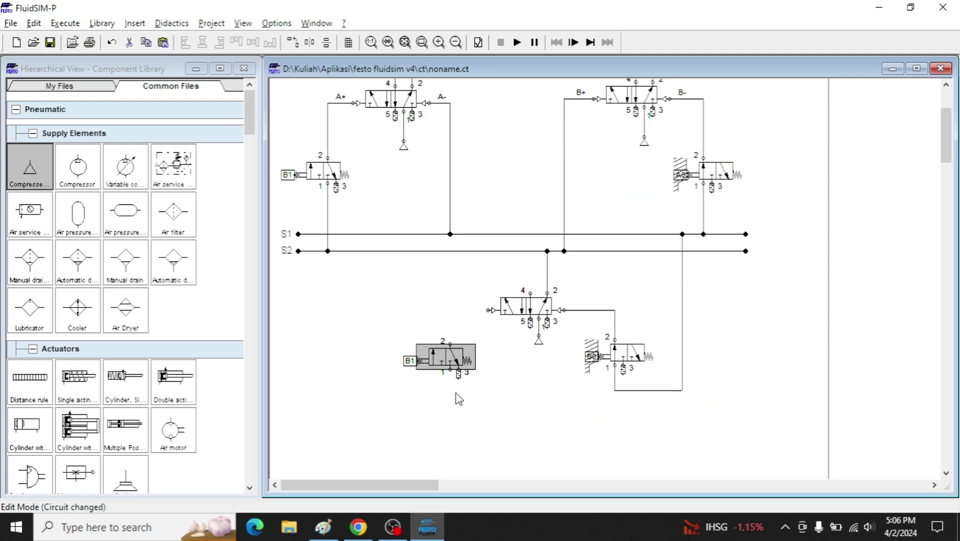
Step: Recheck the A1 + PB condition in Paint and relabel the copied roller valve below the group valve as A1
double_click(416, 363)
left_click(571, 195)
key("alt+Tab")
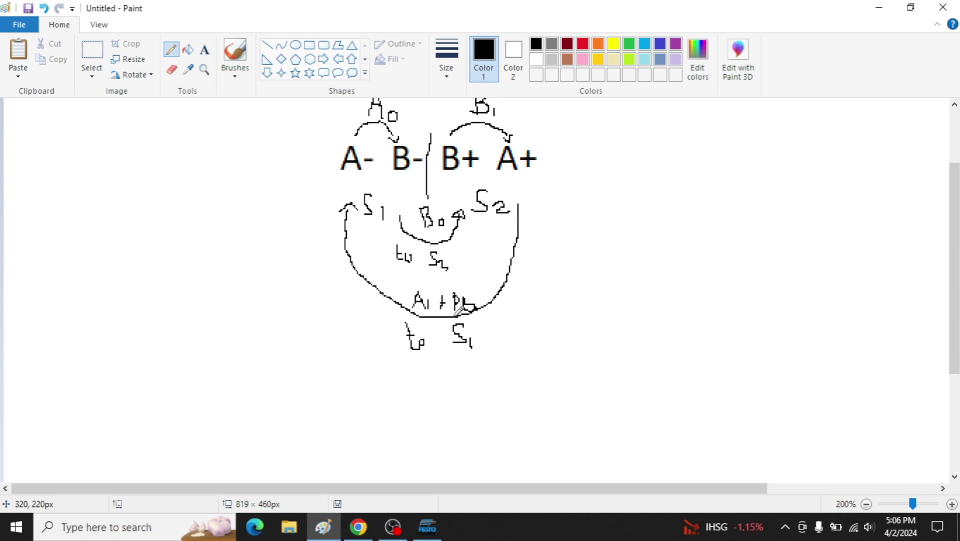
key("alt+Tab")
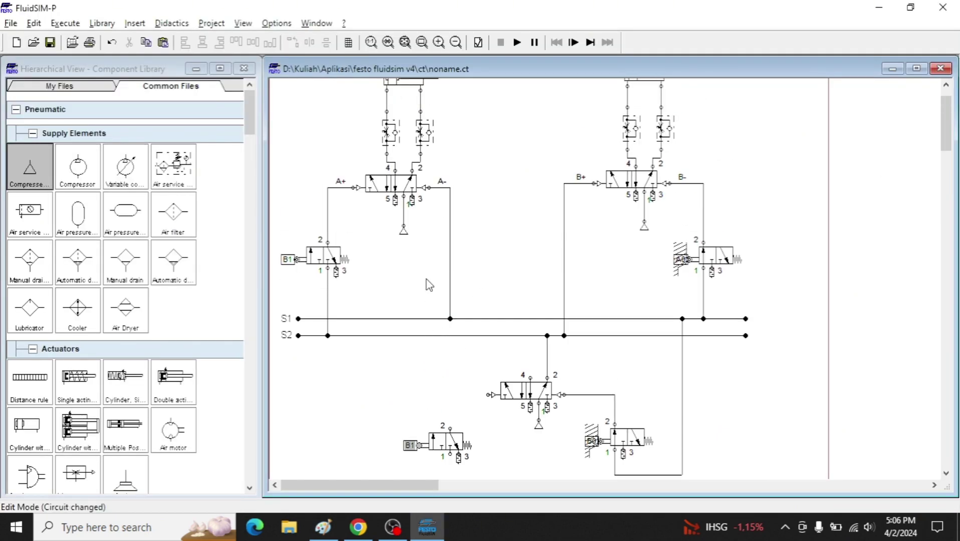
key("alt+Tab")
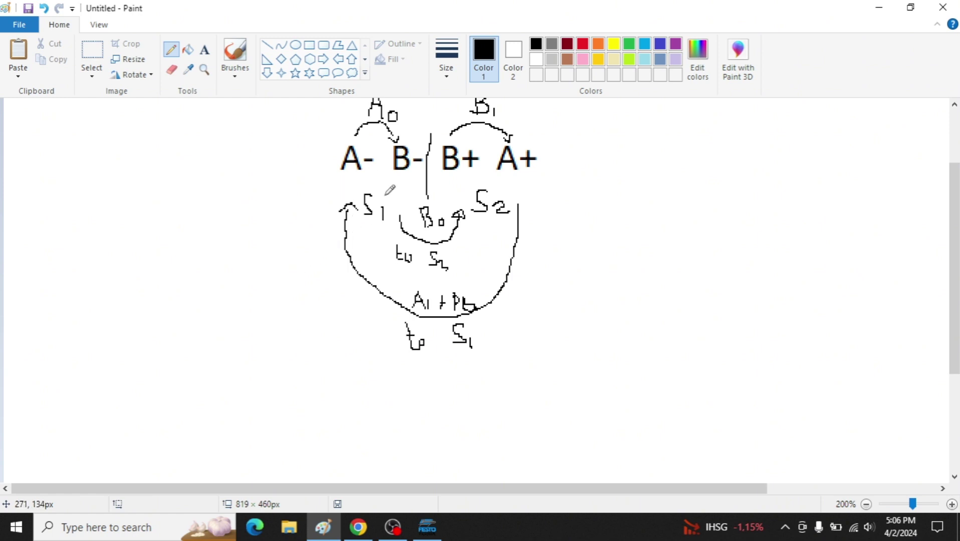
key("alt+Tab")
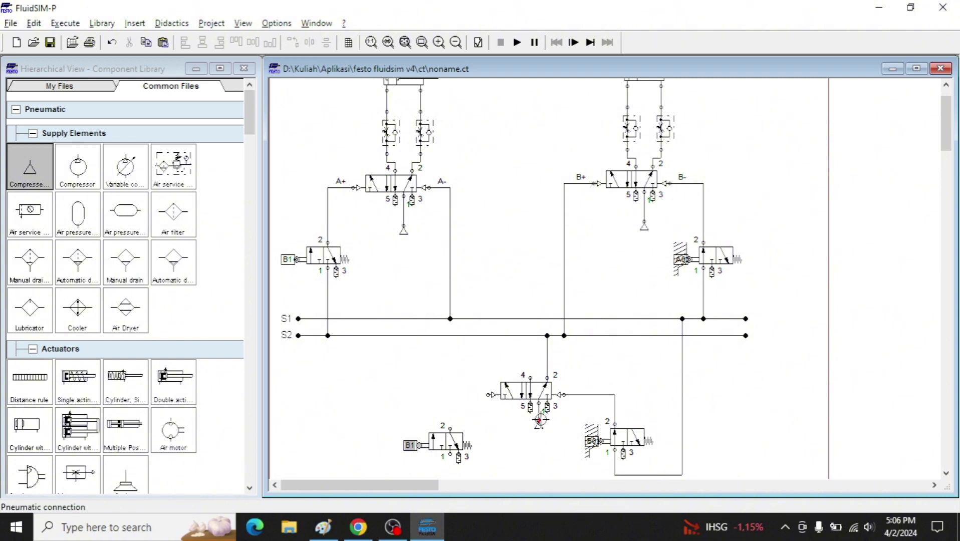
mouse_move(542, 428)
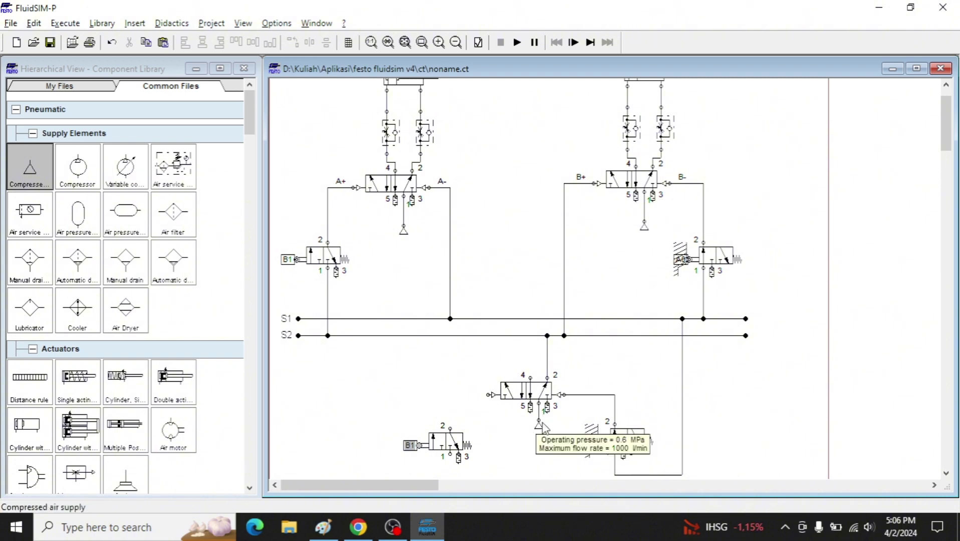
mouse_move(528, 386)
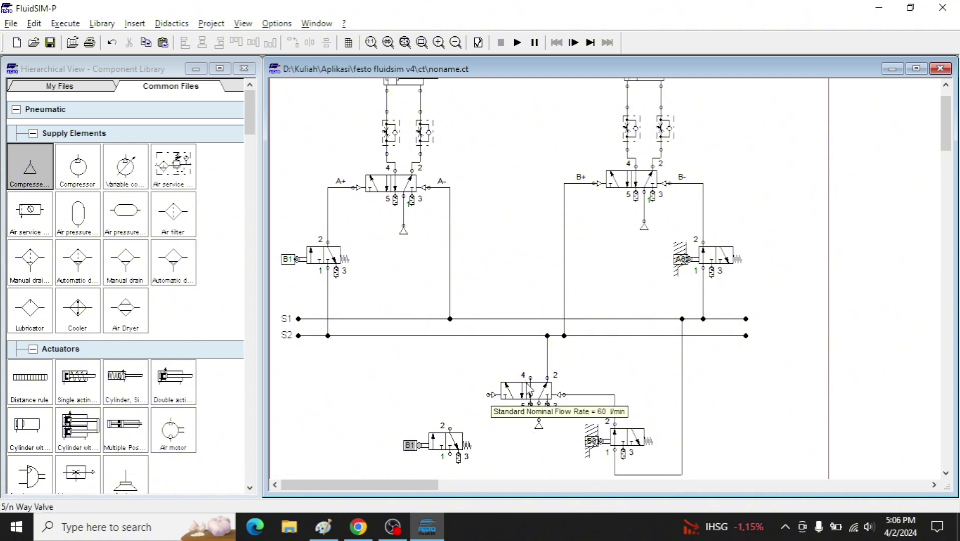
scroll(525, 306, "down", 3)
mouse_move(437, 361)
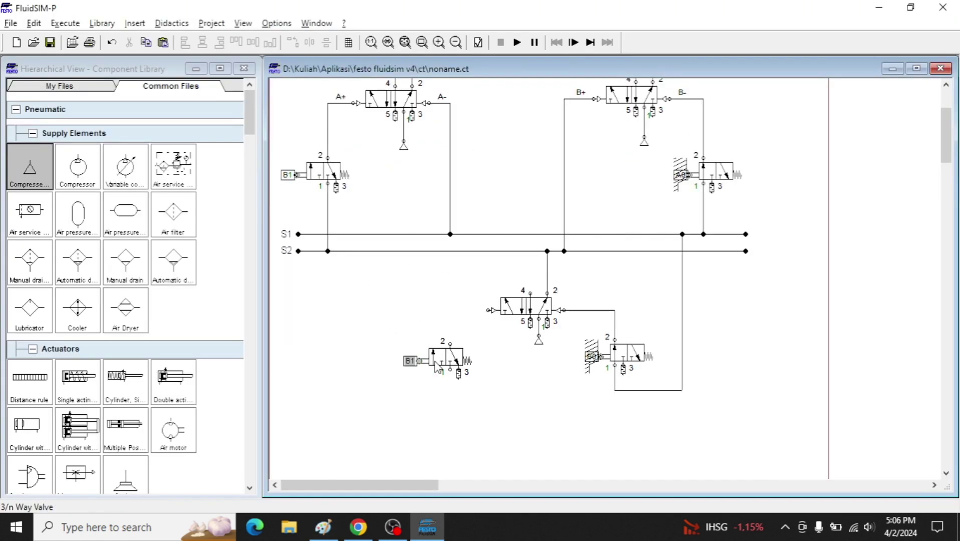
double_click(412, 361)
type("a1")
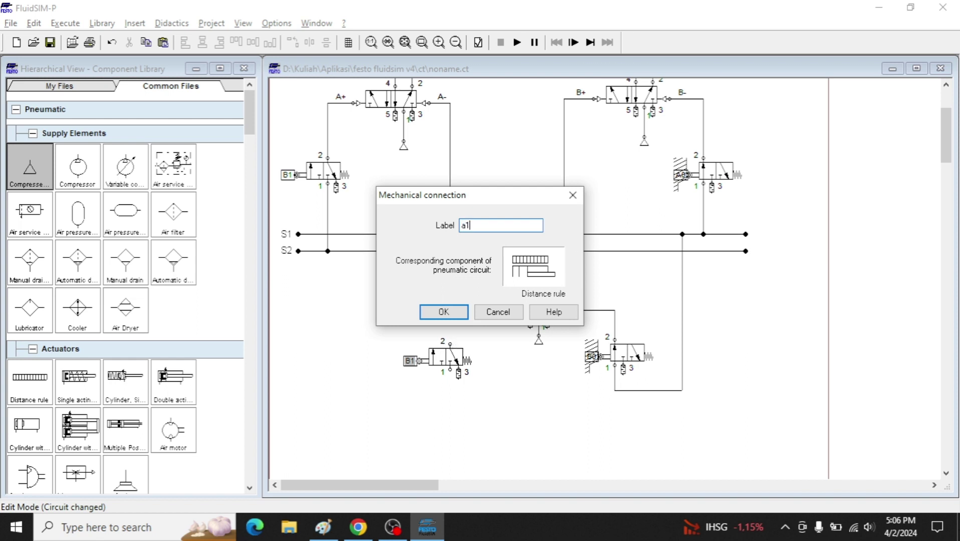
key("Return")
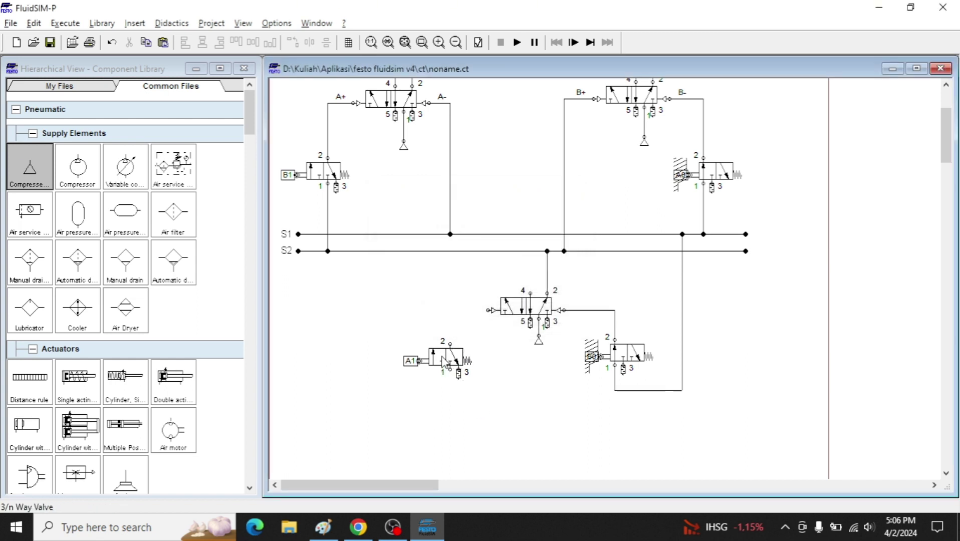
Step: Place a copy of the A1 valve directly below it and configure its left side with manual actuation instead of the roller
left_click_drag(443, 361, 449, 403)
double_click(453, 402)
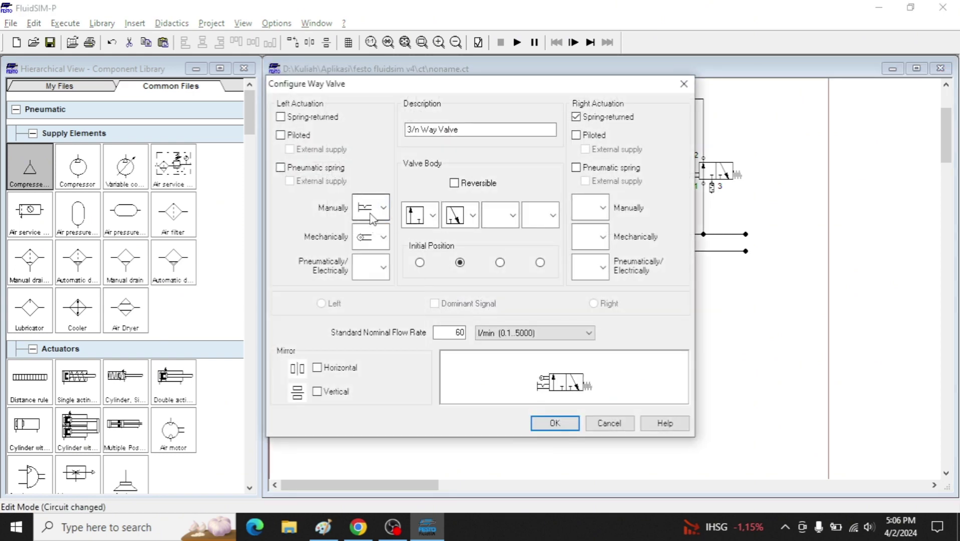
scroll(370, 216, "down", 1)
scroll(364, 239, "up", 2)
left_click(567, 425)
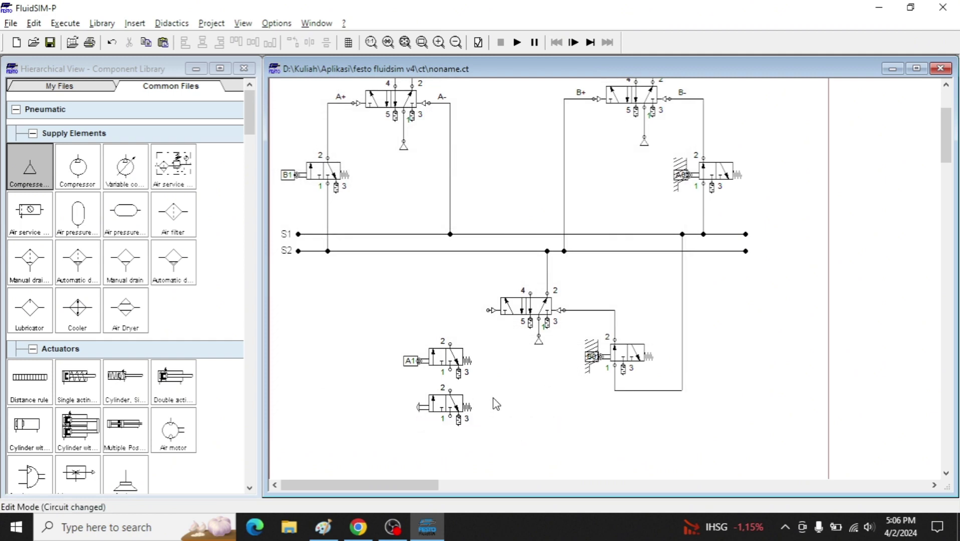
Step: Check the Paint sketch, connect the manual valve's port 1 to group line S2, and move the line's horizontal segment slightly lower
key("alt+Tab")
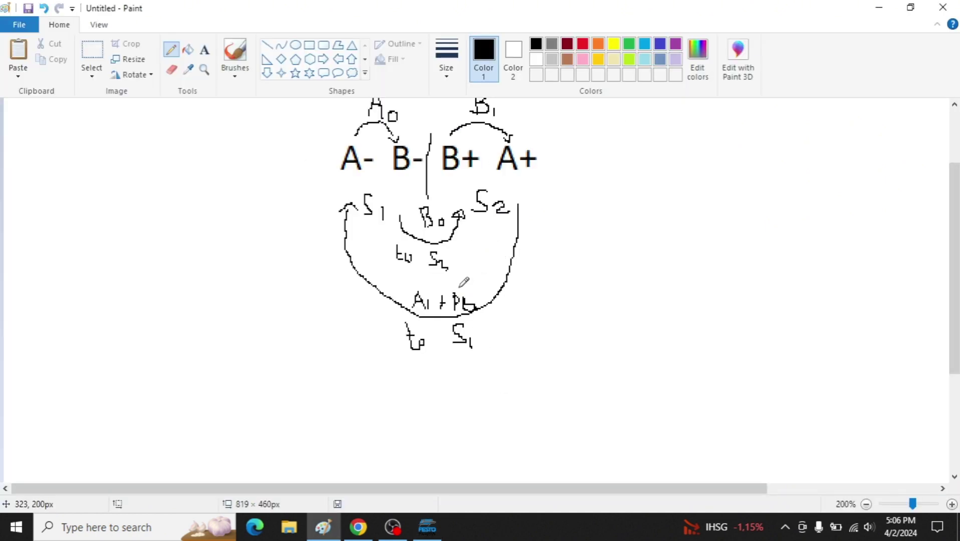
key("alt+Tab")
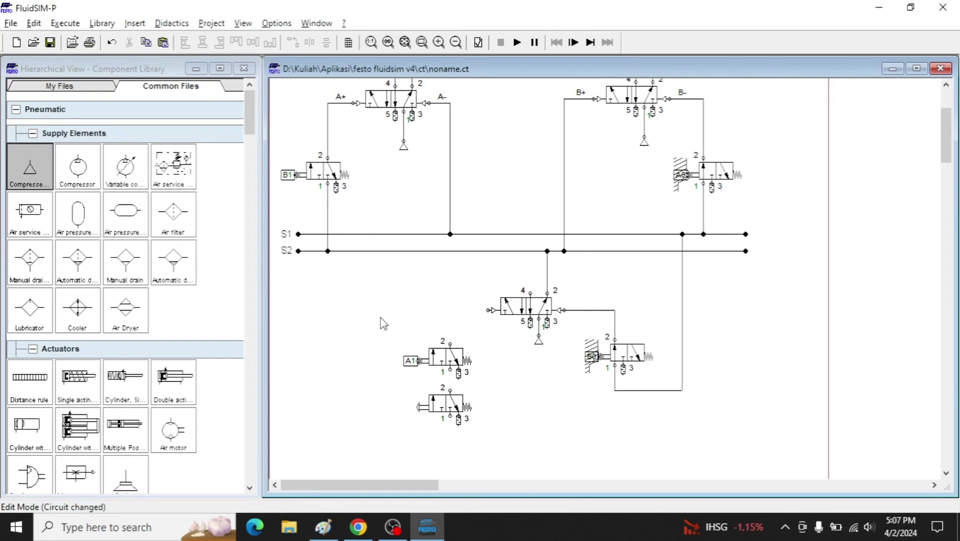
double_click(450, 416)
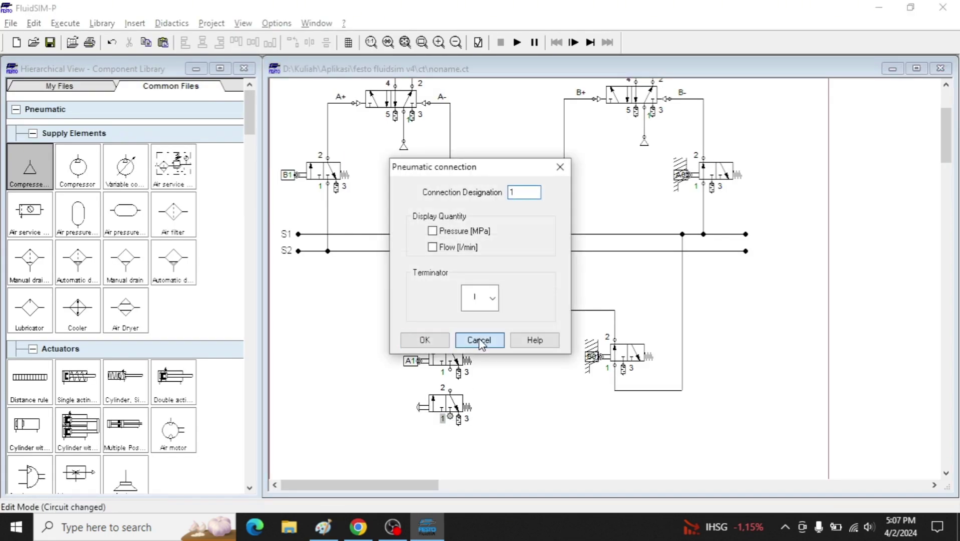
left_click(480, 340)
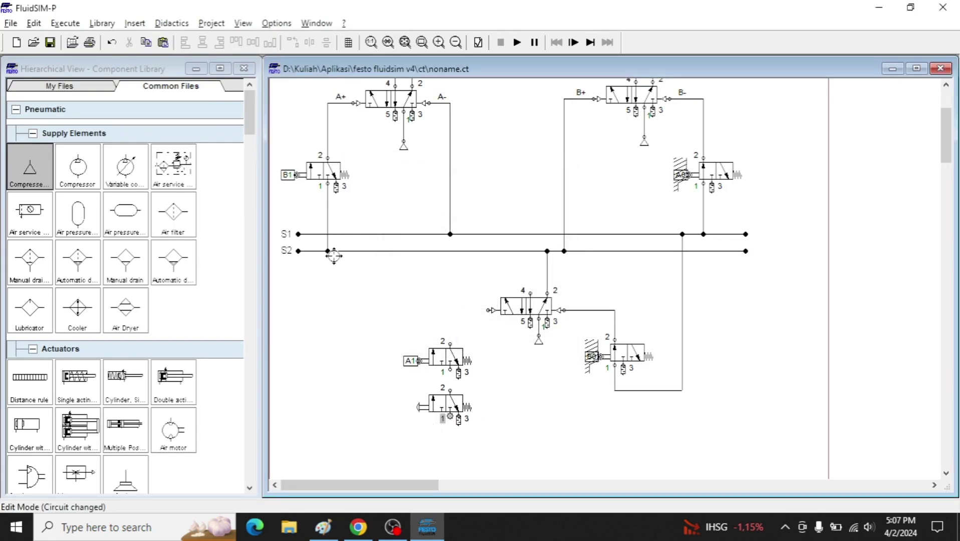
left_click_drag(334, 256, 346, 252)
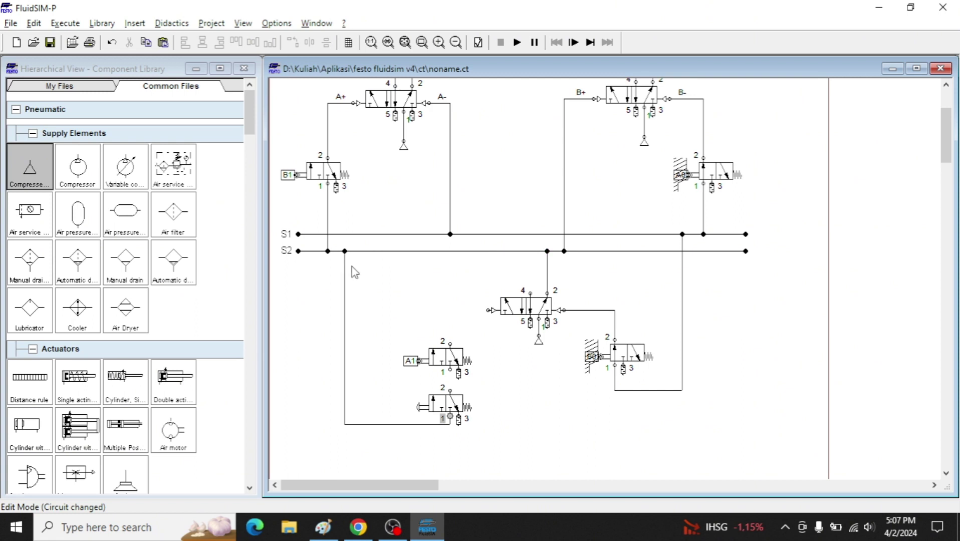
left_click_drag(460, 455, 419, 438)
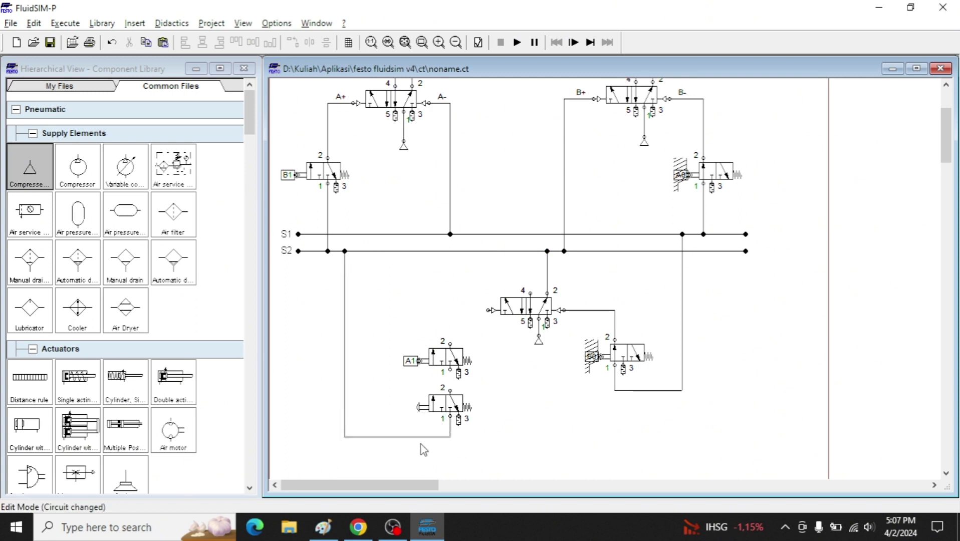
Step: Connect the manual valve's port 2 to the A1 valve's port 1, and the A1 valve's port 2 to the group valve's left pilot port
left_click_drag(451, 370, 450, 390)
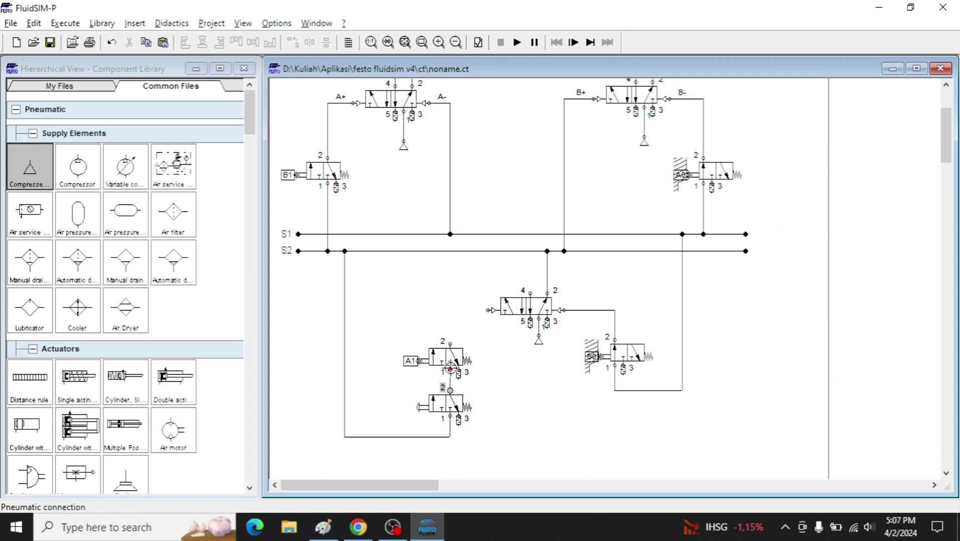
left_click_drag(451, 343, 486, 311)
scroll(527, 371, "up", 1)
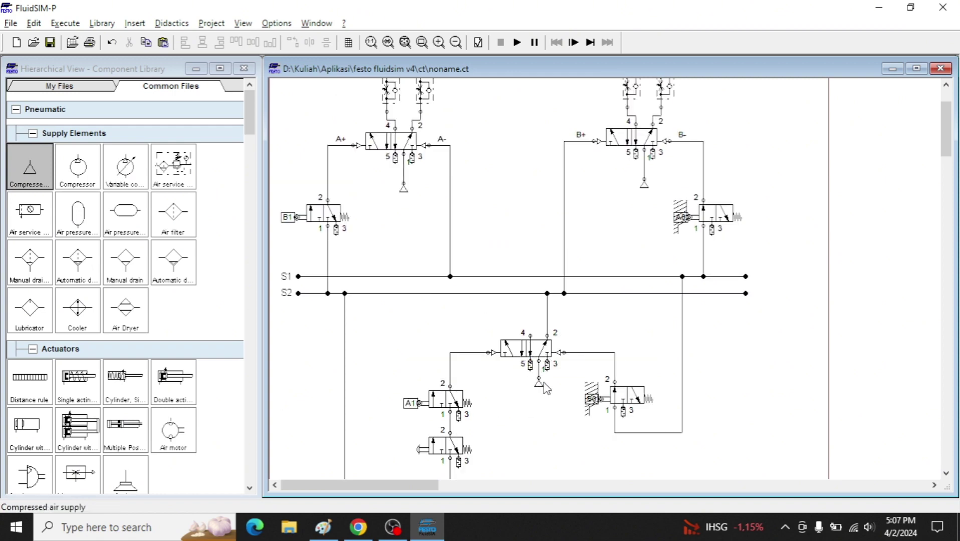
Step: Check the Paint sketch and connect the group valve's port 4 to group line S1
key("alt+Tab")
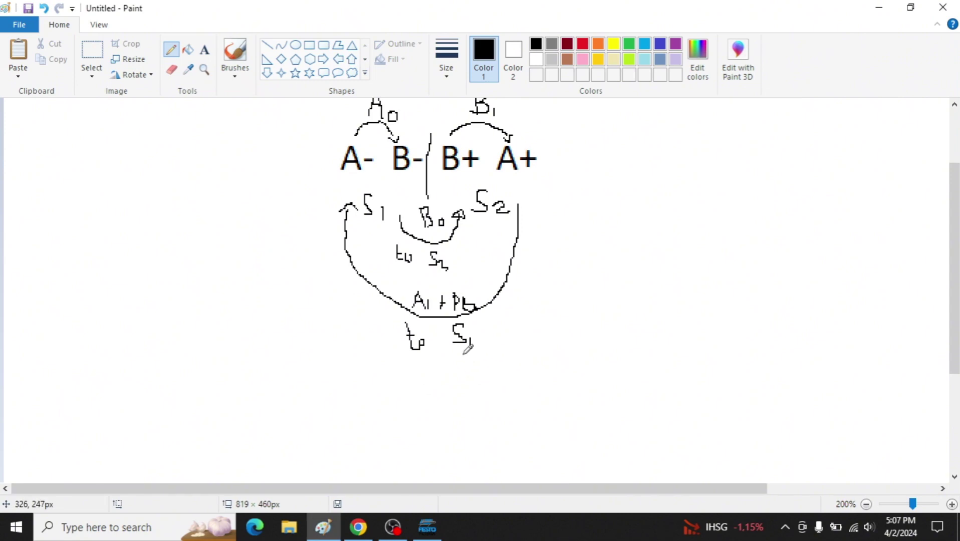
key("alt+Tab")
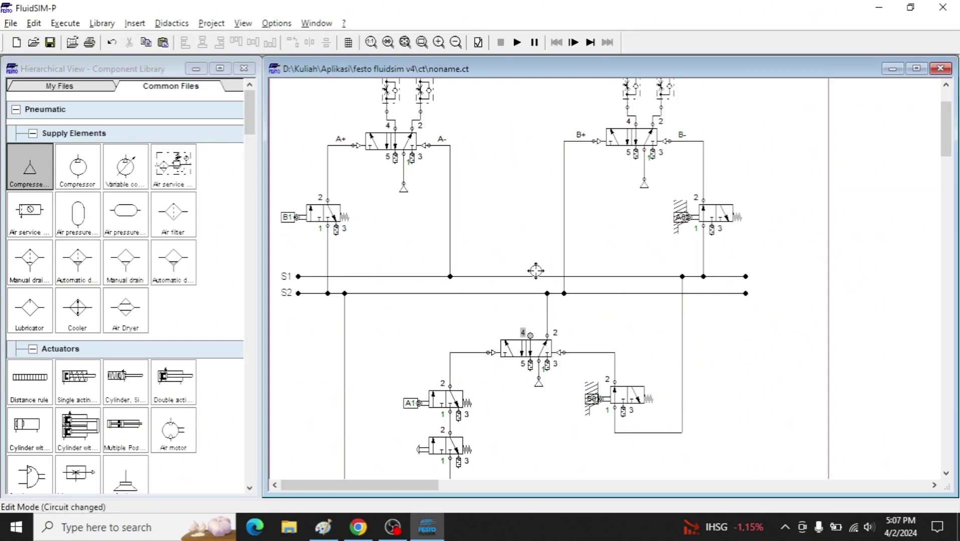
left_click_drag(529, 274, 530, 334)
scroll(525, 333, "up", 3)
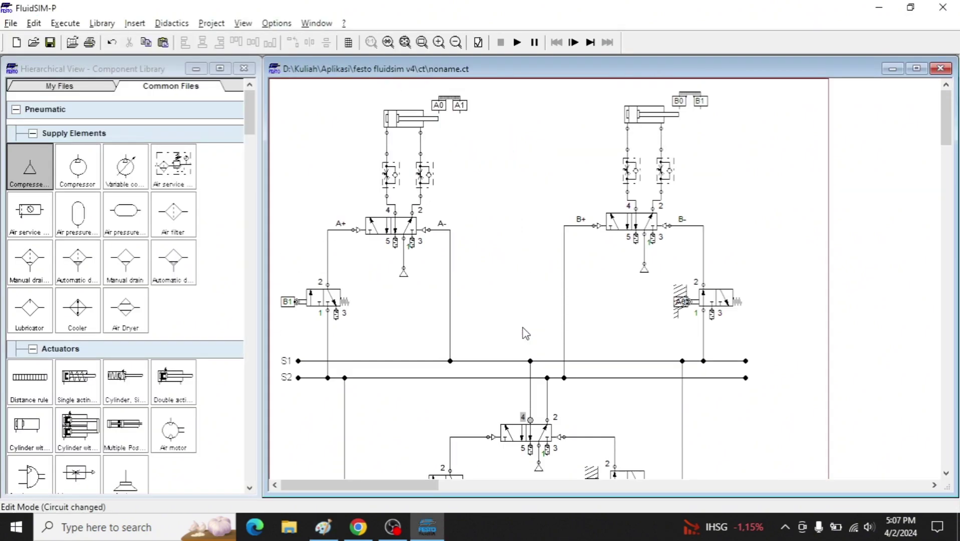
key("alt+Tab")
key("alt+Tab")
Step: Place the text label "to S1" above the group valve's left pilot line
scroll(476, 223, "down", 1)
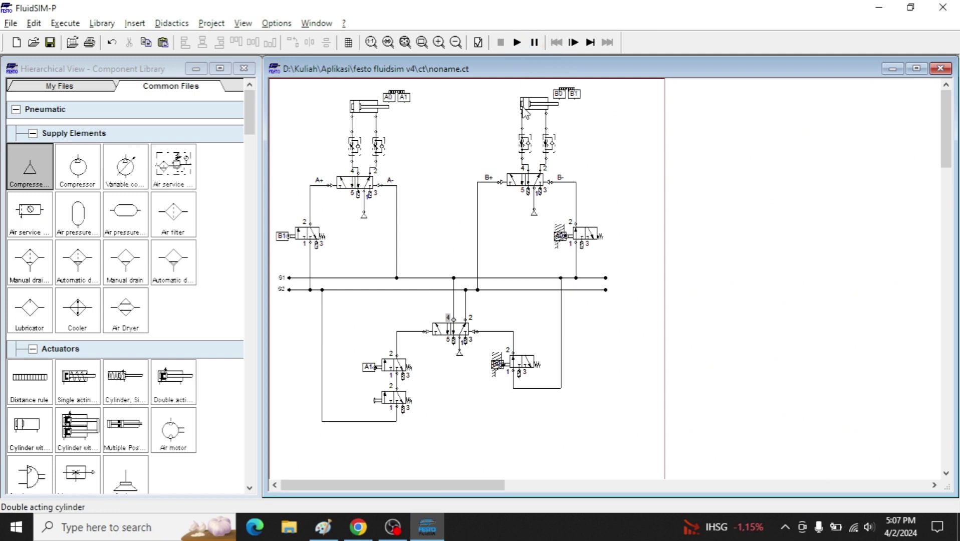
scroll(541, 145, "up", 1)
scroll(540, 145, "down", 2)
left_click_drag(249, 112, 220, 477)
left_click_drag(29, 423, 425, 336)
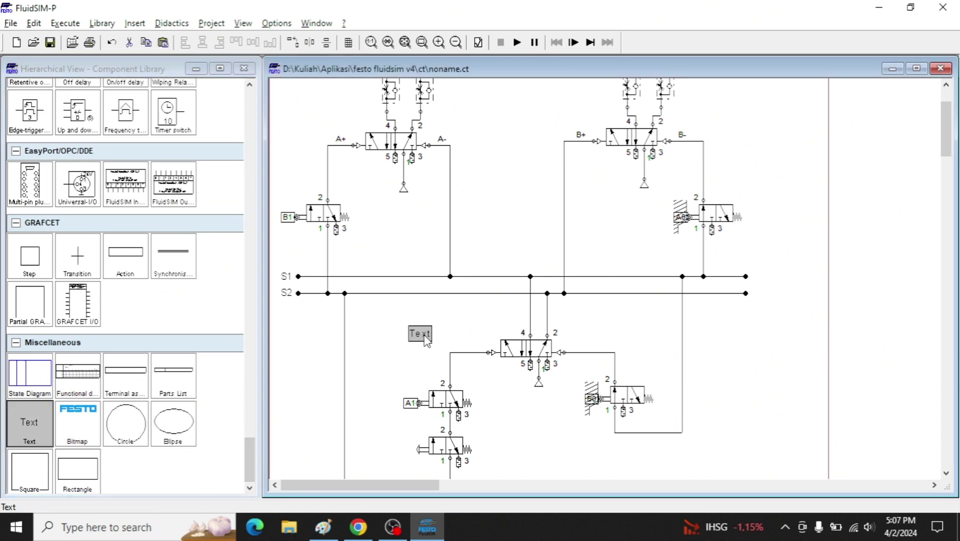
double_click(424, 337)
key("BackSpace")
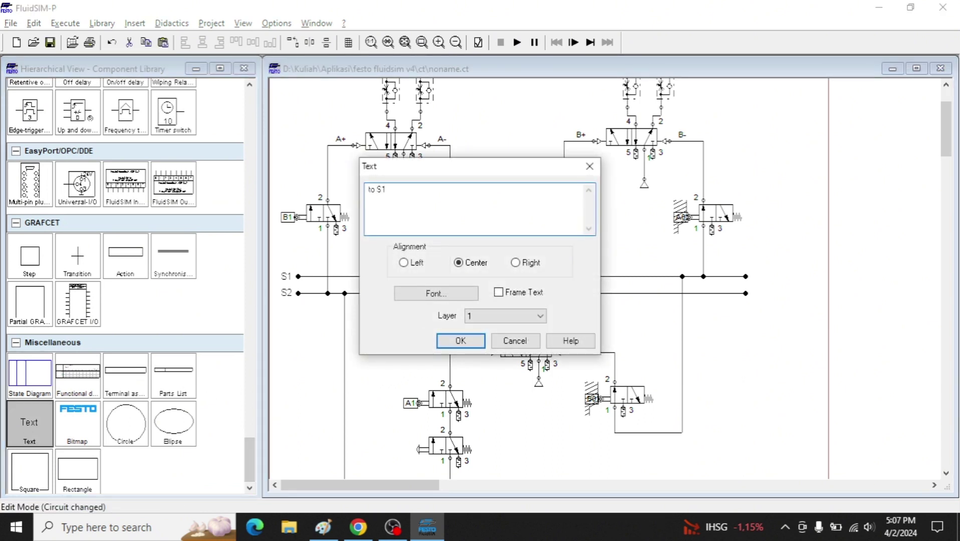
key("Return")
left_click_drag(416, 335, 445, 340)
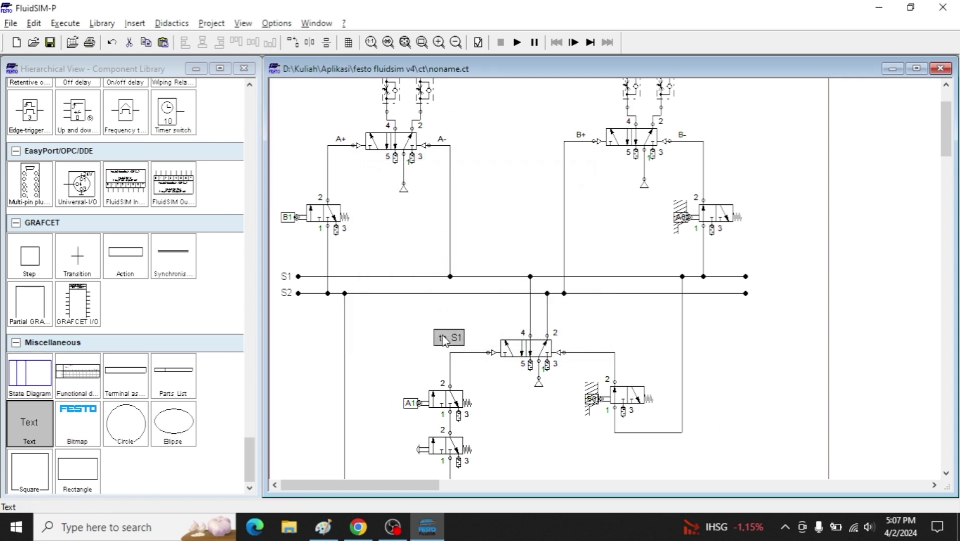
Step: Place a copy of the "to S1" label above the group valve's right pilot line and change its text to "to S2"
key("ctrl+c")
key("ctrl+v")
left_click_drag(626, 309, 614, 342)
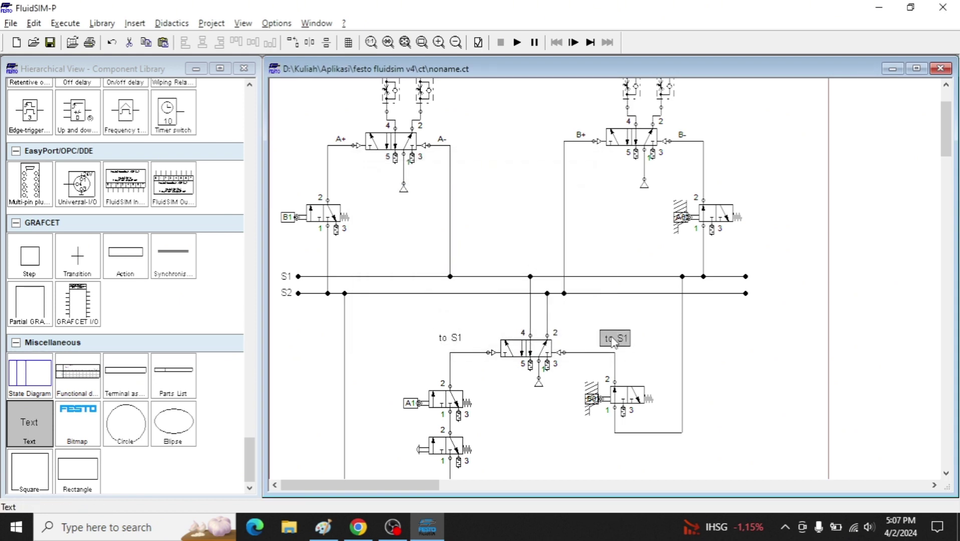
double_click(614, 343)
left_click(478, 192)
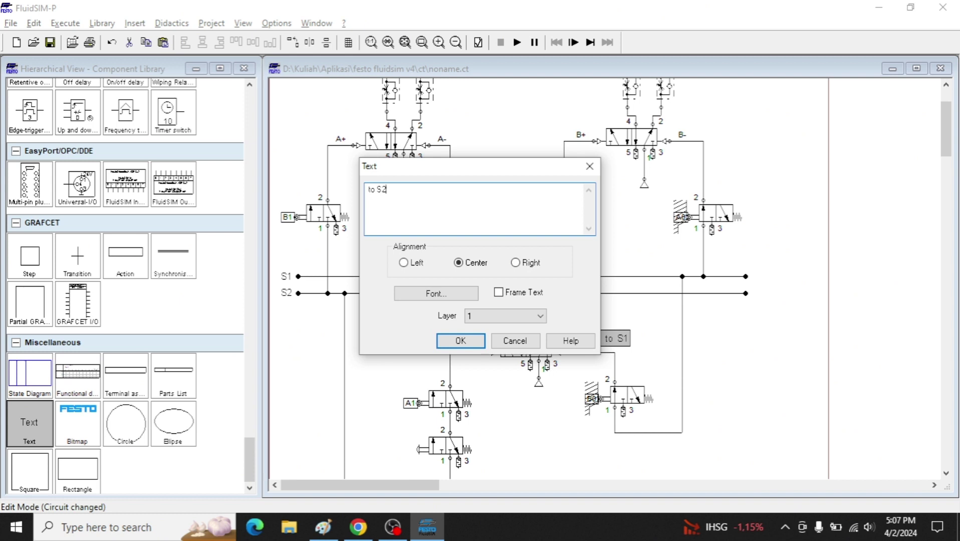
type("2")
key("Return")
left_click(477, 197)
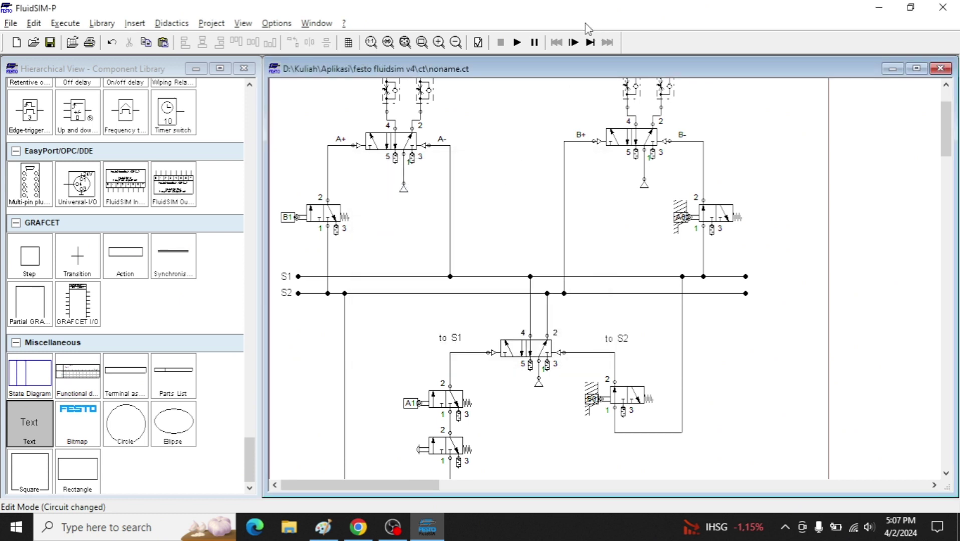
Step: Start the circuit simulation and compare the cylinders' starting state with the sequence sketch in Paint
left_click(517, 42)
scroll(545, 251, "down", 1)
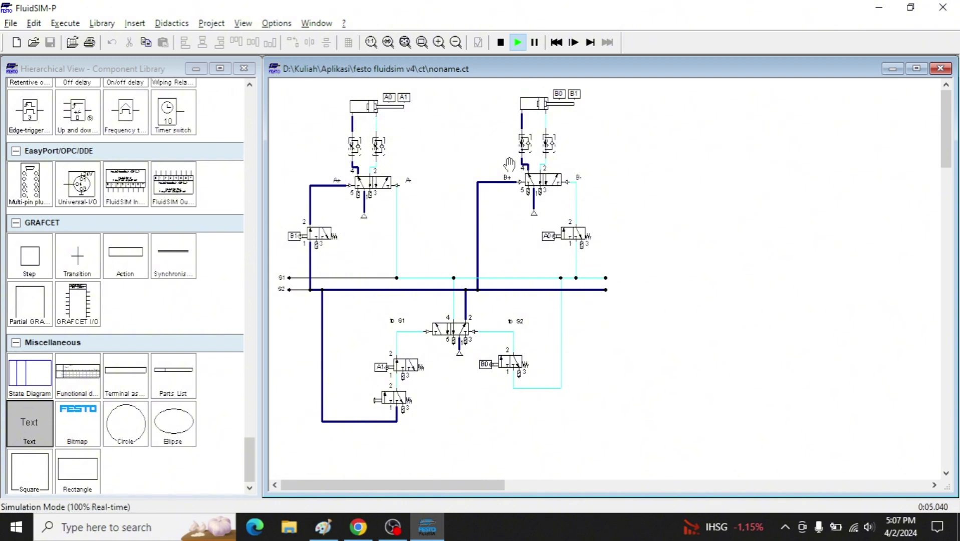
left_click(323, 527)
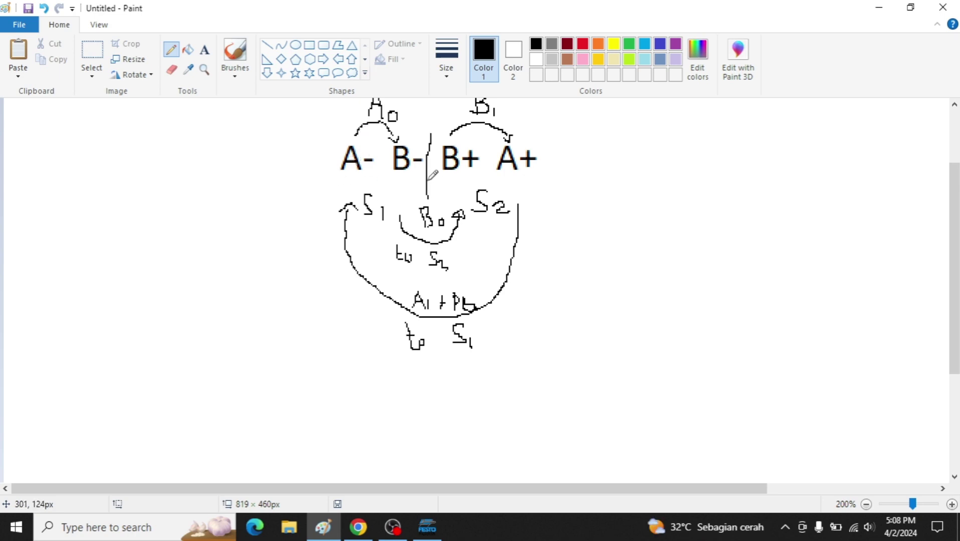
left_click(324, 527)
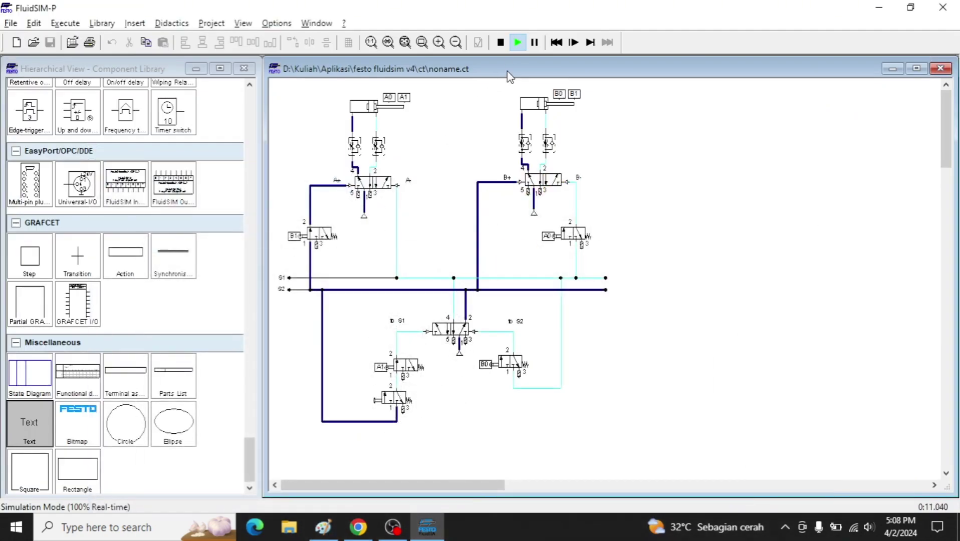
Step: Actuate the manual start valve below A1 in the running simulation and check the cylinder motion against the Paint sequence sketch
left_click(408, 399)
left_click(323, 527)
scroll(440, 181, "up", 3)
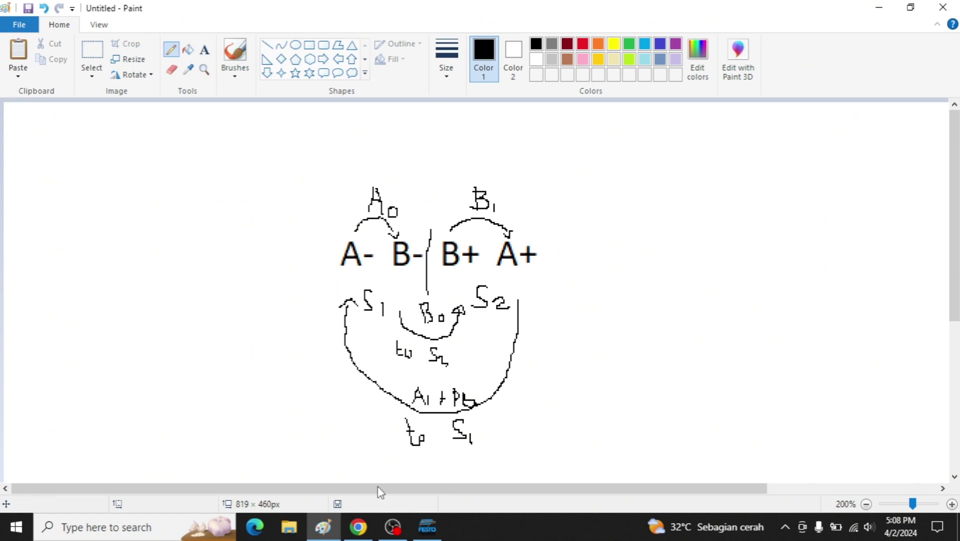
left_click(329, 529)
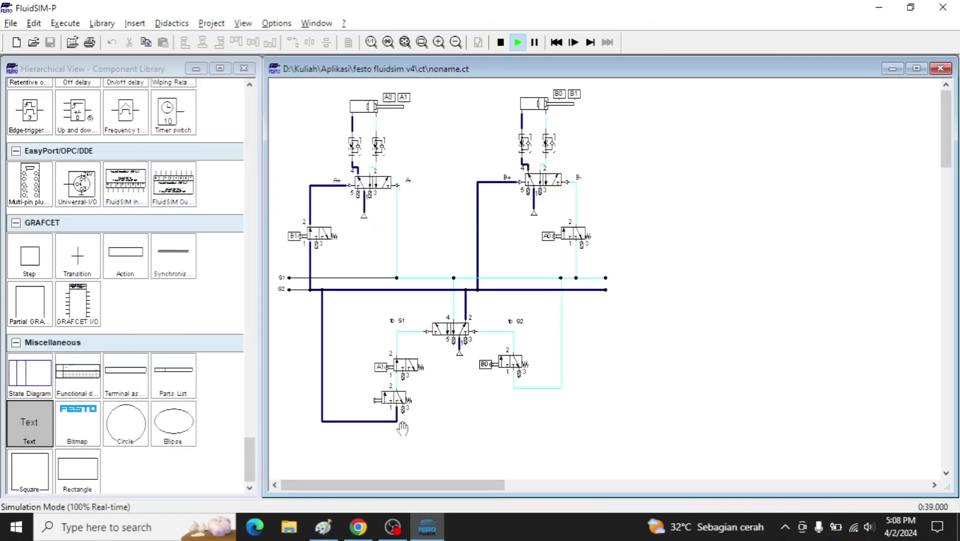